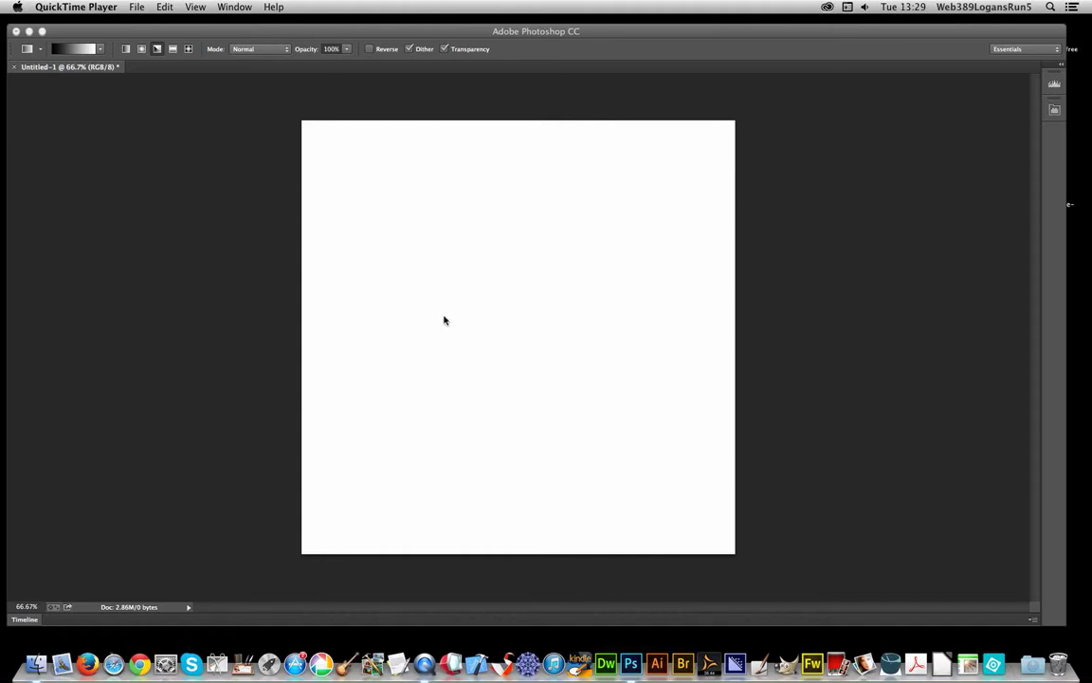
Switch to Photoshop and edit the Black, White gradient so its starting opacity stop is 0%.
{"action": "left_click", "coordinate": [345, 31]}
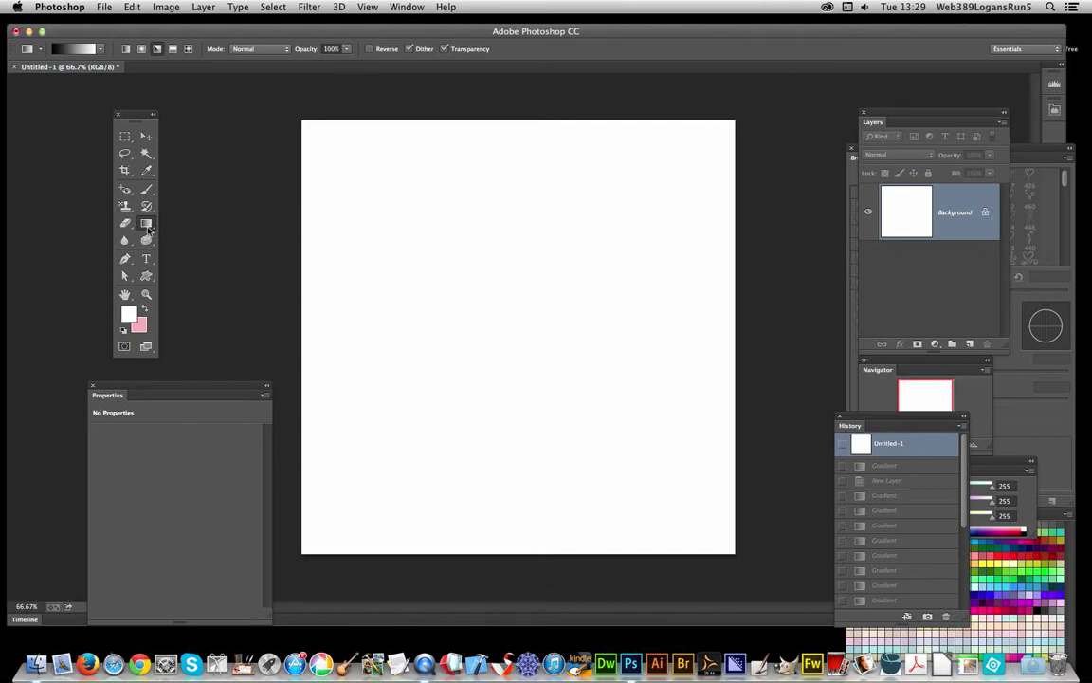
{"action": "left_click", "coordinate": [95, 51]}
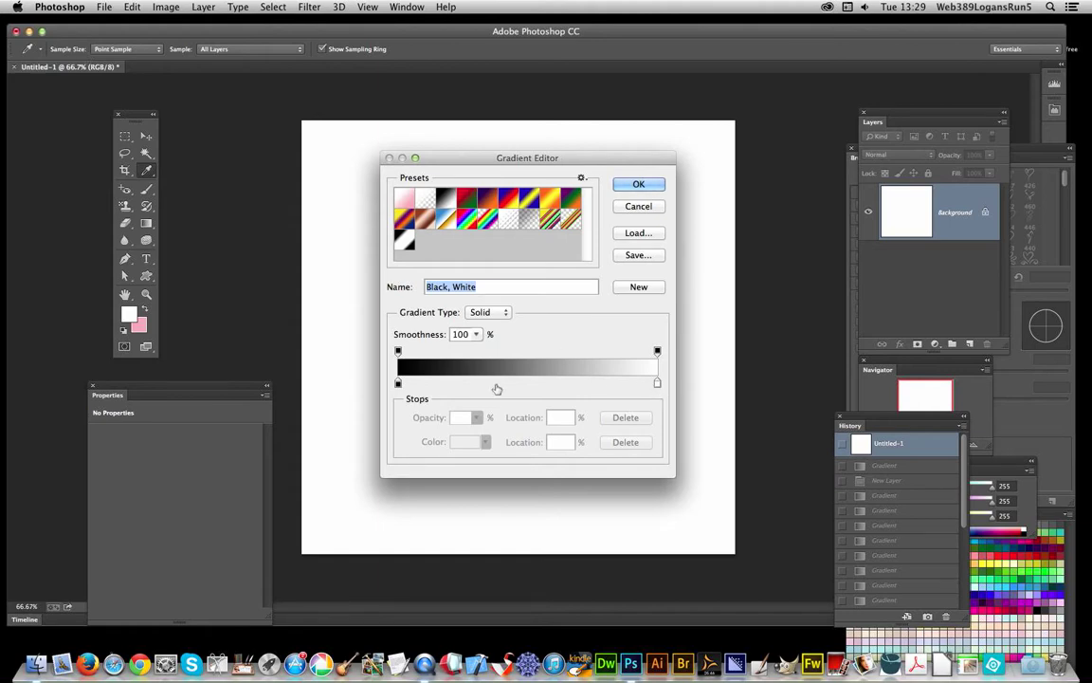
{"action": "left_click", "coordinate": [397, 353]}
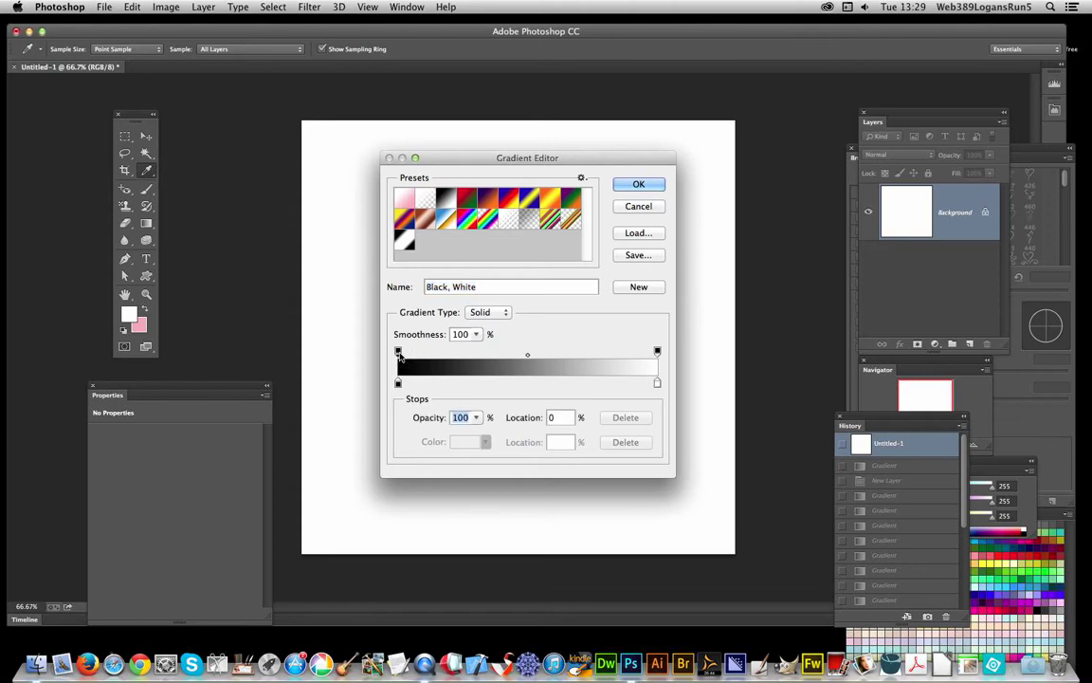
{"action": "left_click", "coordinate": [477, 418]}
{"action": "left_click_drag", "start_coordinate": [482, 434], "coordinate": [397, 436]}
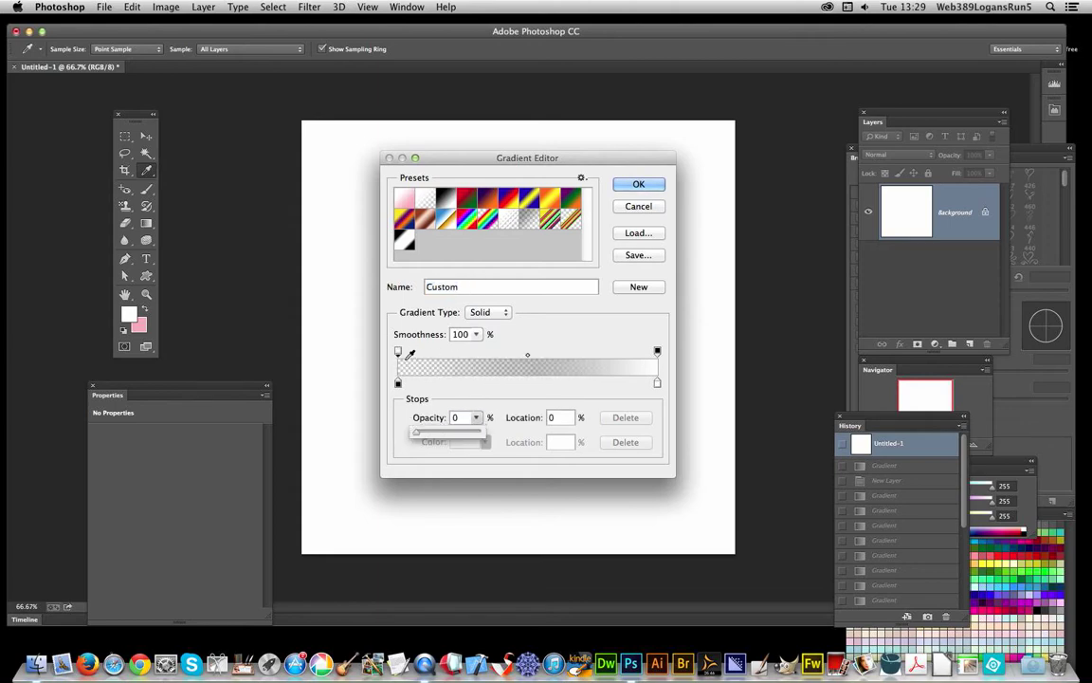
Add a fully opaque stop about a quarter along the gradient and move the transparent starting stop beside it at 24%.
{"action": "left_click", "coordinate": [465, 352]}
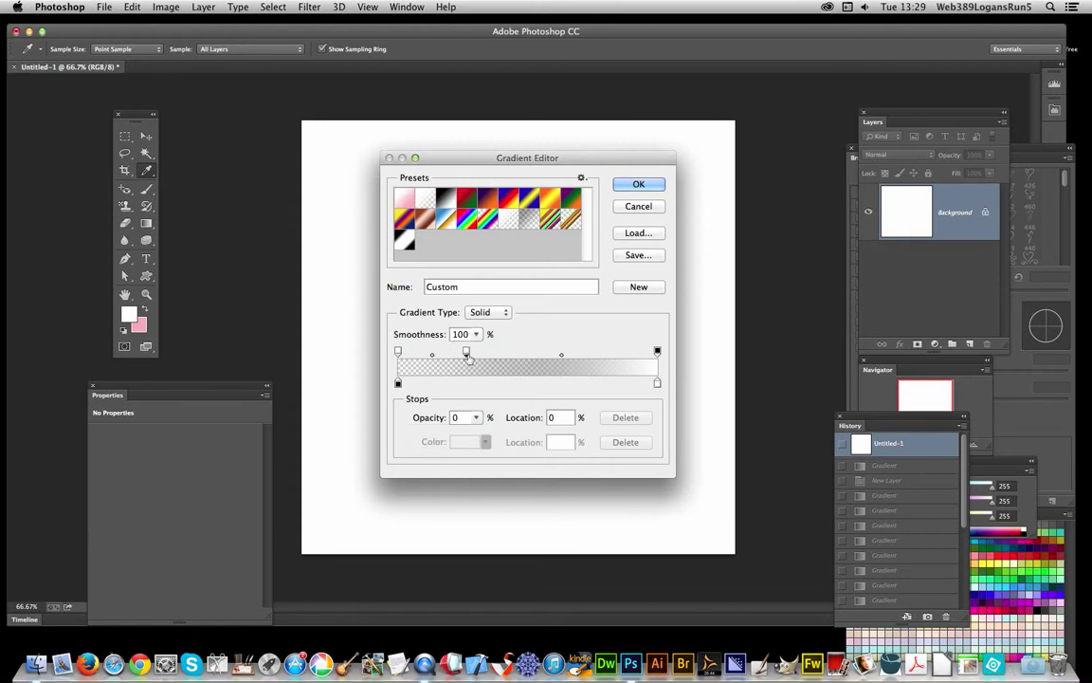
{"action": "left_click", "coordinate": [478, 418]}
{"action": "left_click_drag", "start_coordinate": [486, 439], "coordinate": [568, 440]}
{"action": "left_click_drag", "start_coordinate": [398, 351], "coordinate": [464, 351]}
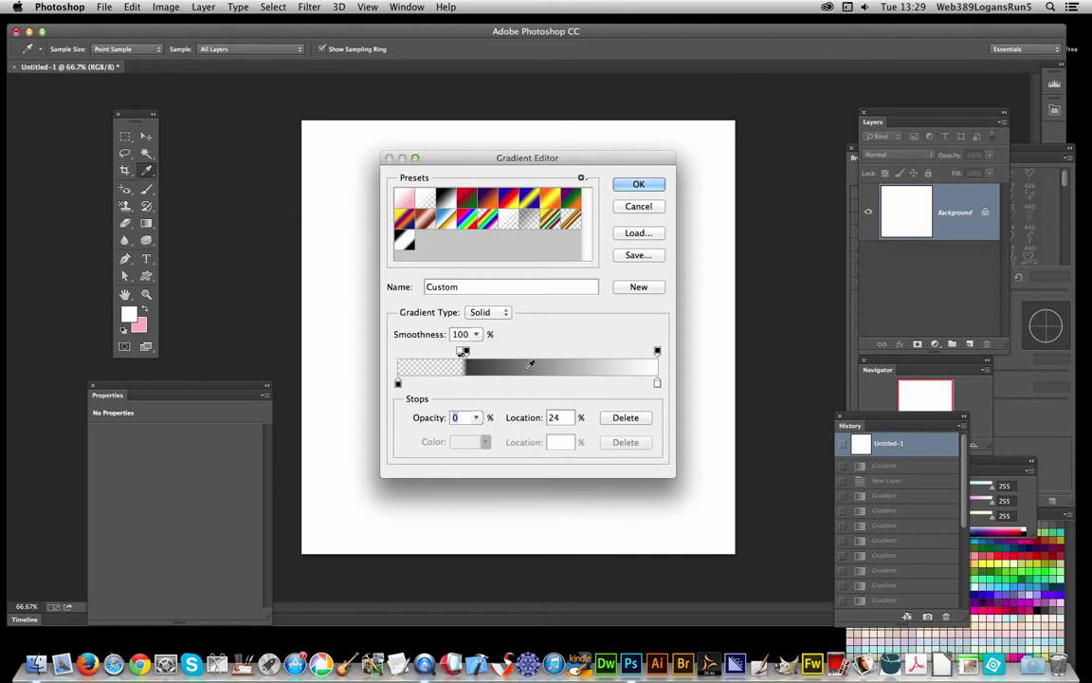
Move the opaque end stop to just past the gradient's middle and add a 0% opacity stop beside it at 54%.
{"action": "left_click_drag", "start_coordinate": [658, 351], "coordinate": [539, 353]}
{"action": "left_click", "coordinate": [644, 352]}
{"action": "left_click", "coordinate": [476, 417]}
{"action": "left_click_drag", "start_coordinate": [478, 433], "coordinate": [408, 434]}
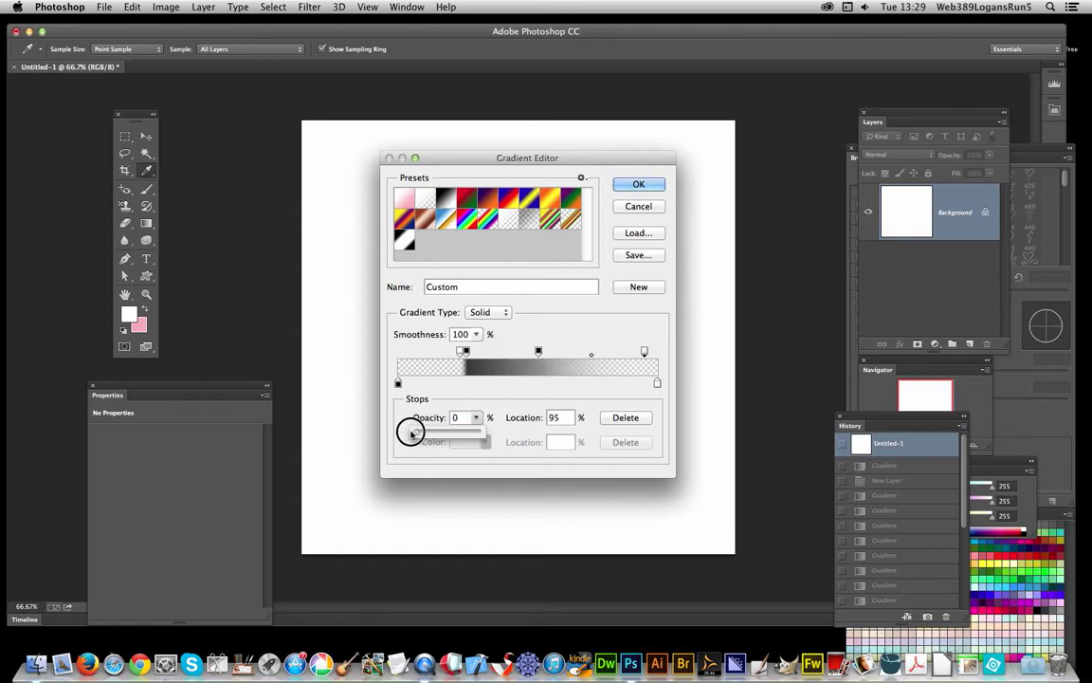
{"action": "left_click_drag", "start_coordinate": [644, 352], "coordinate": [537, 356]}
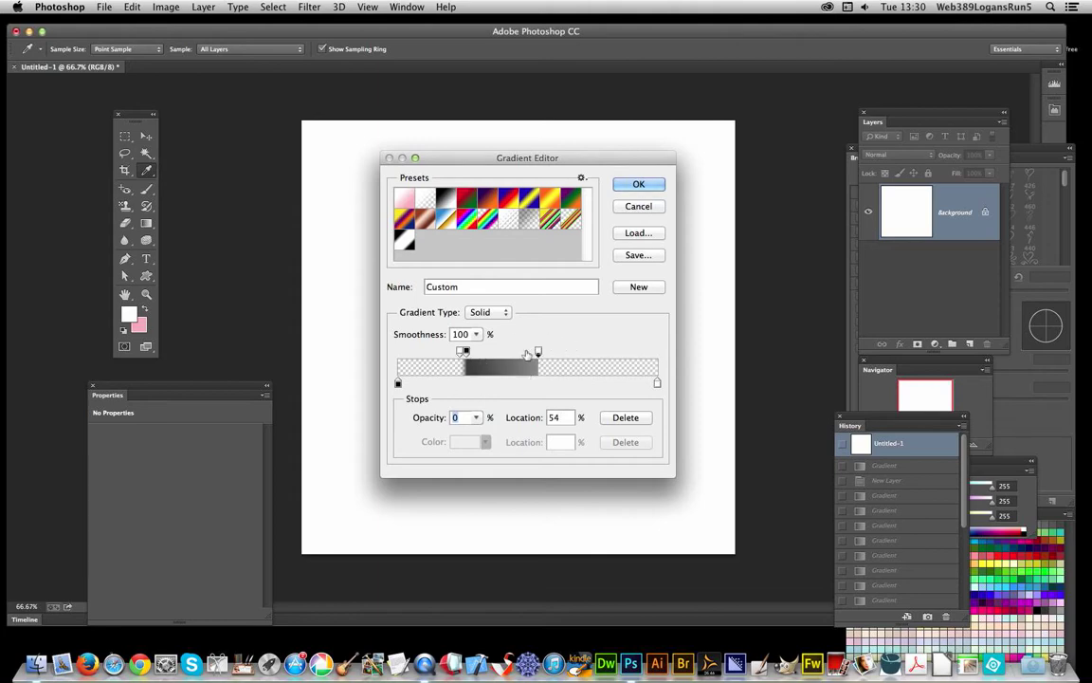
Move the black color stop to 28%, recolor it dark purple, and add red and salmon color stops just after it.
{"action": "left_click_drag", "start_coordinate": [399, 383], "coordinate": [470, 384]}
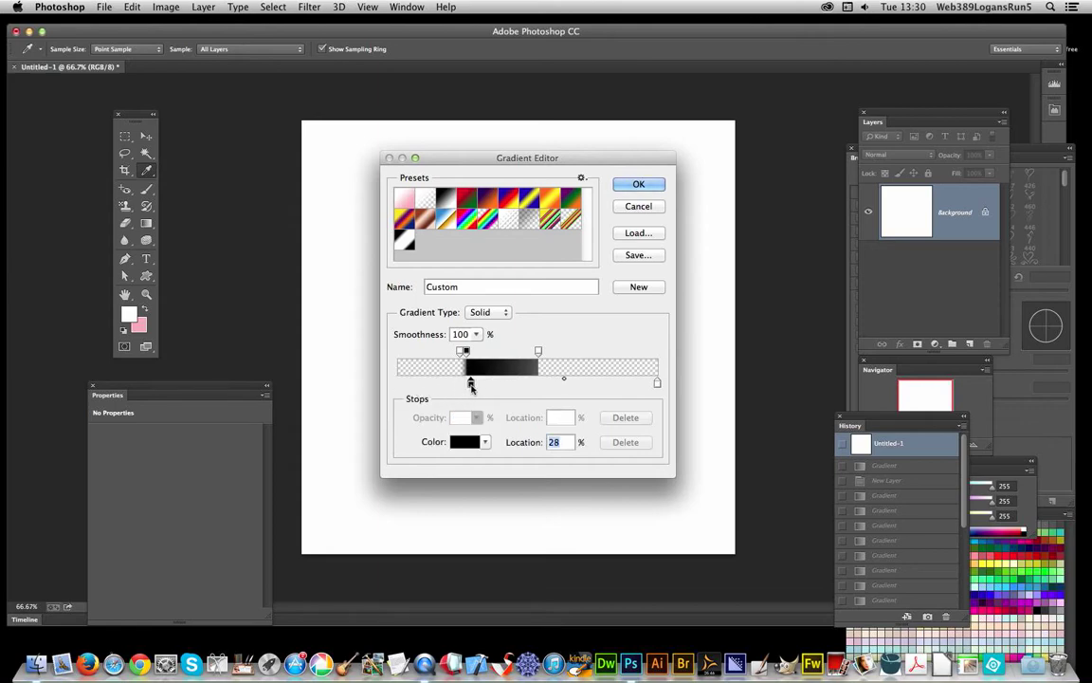
{"action": "left_click", "coordinate": [1041, 547]}
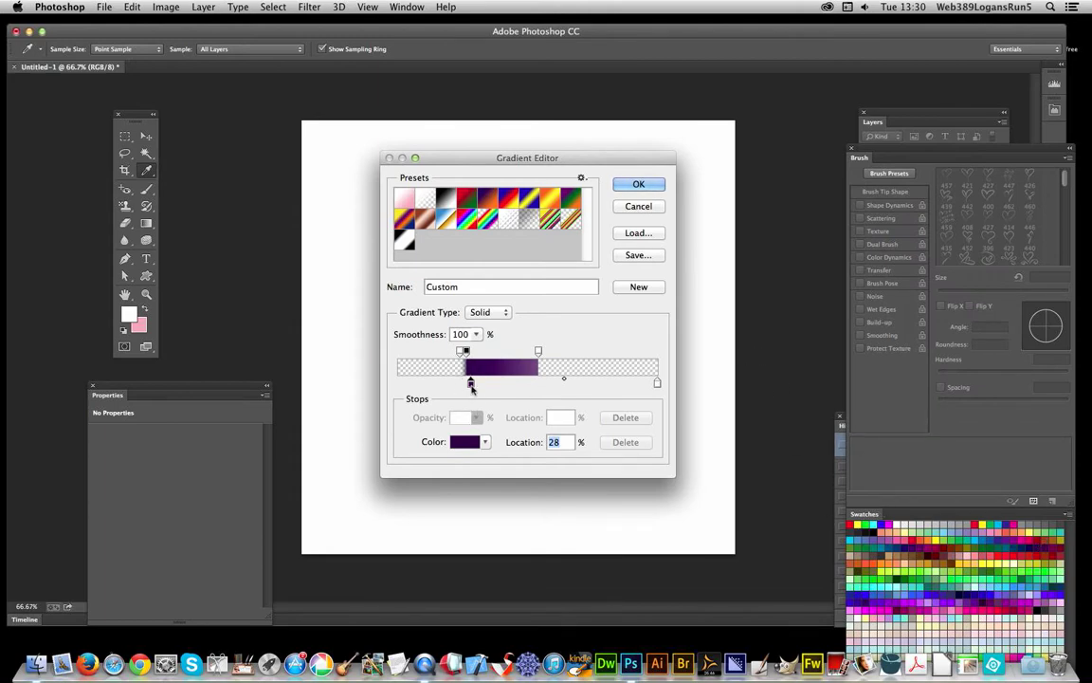
{"action": "left_click", "coordinate": [476, 385]}
{"action": "left_click", "coordinate": [918, 536]}
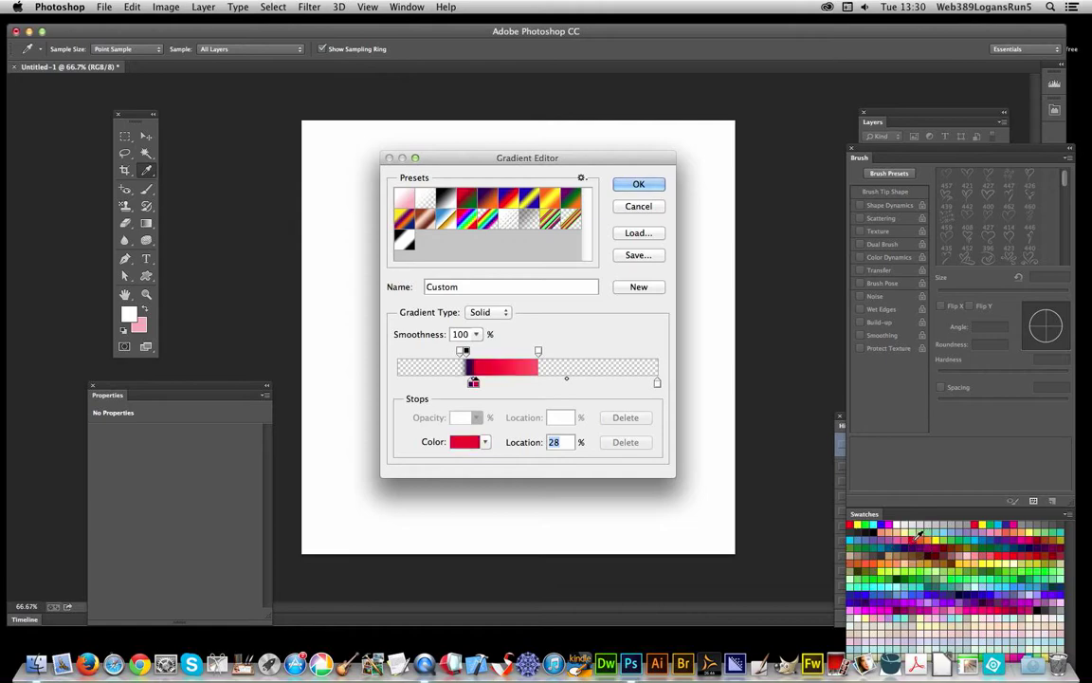
{"action": "left_click", "coordinate": [483, 384]}
{"action": "left_click", "coordinate": [882, 531]}
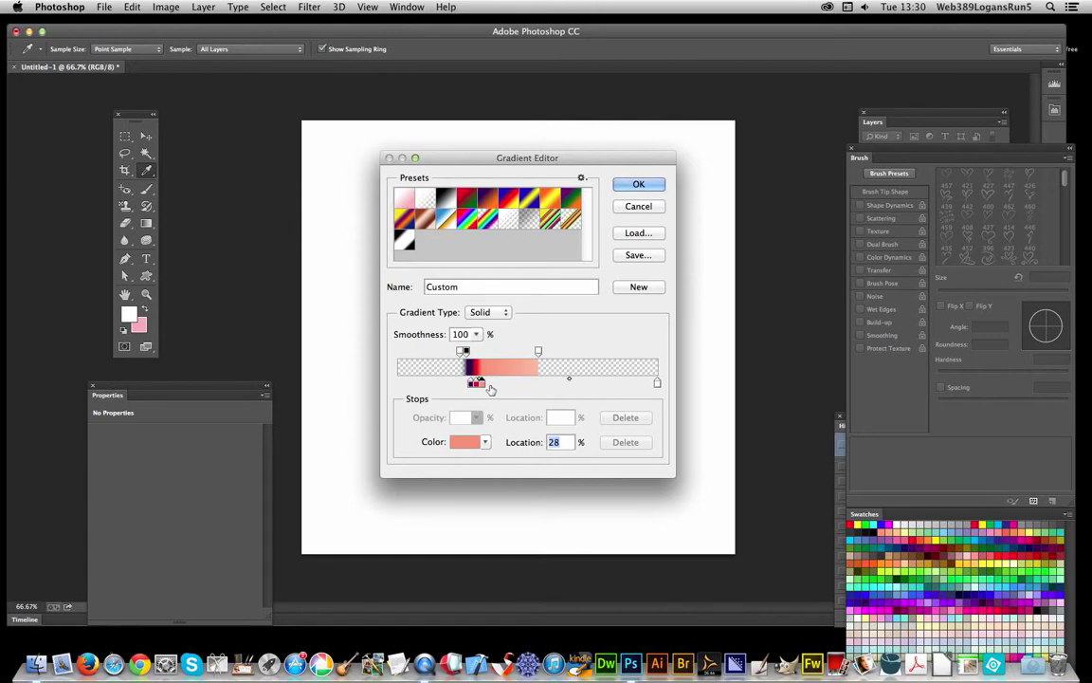
Continue the stripe with a pink color stop at 35%, a red one after it and a yellow-green one at 40%.
{"action": "left_click_drag", "start_coordinate": [491, 389], "coordinate": [508, 389]}
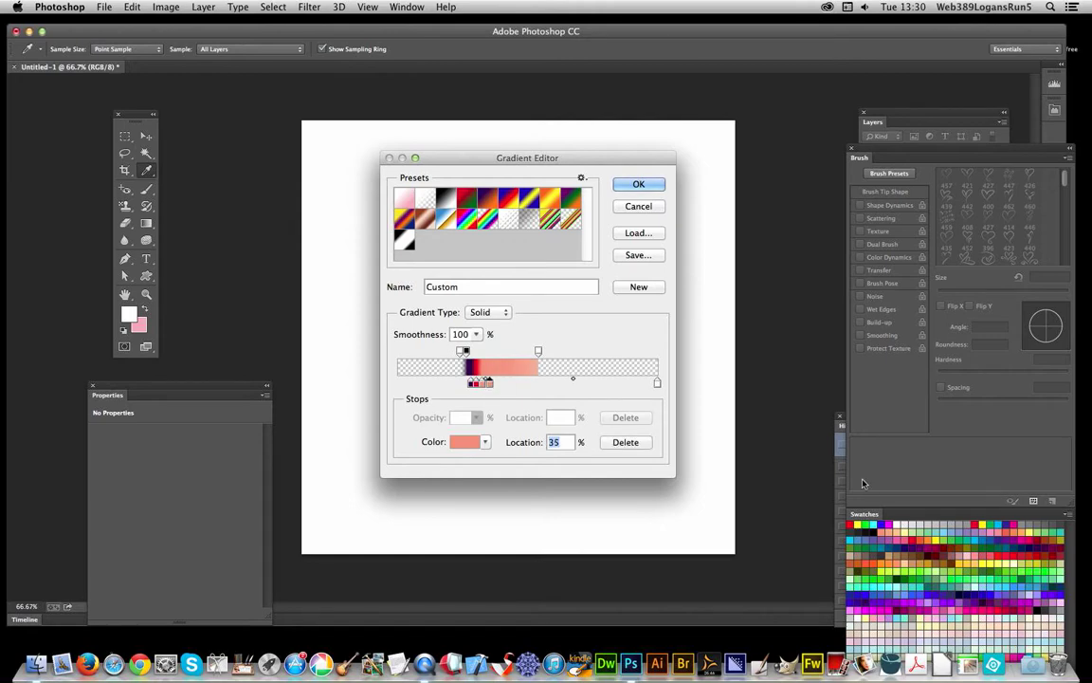
{"action": "left_click", "coordinate": [902, 537]}
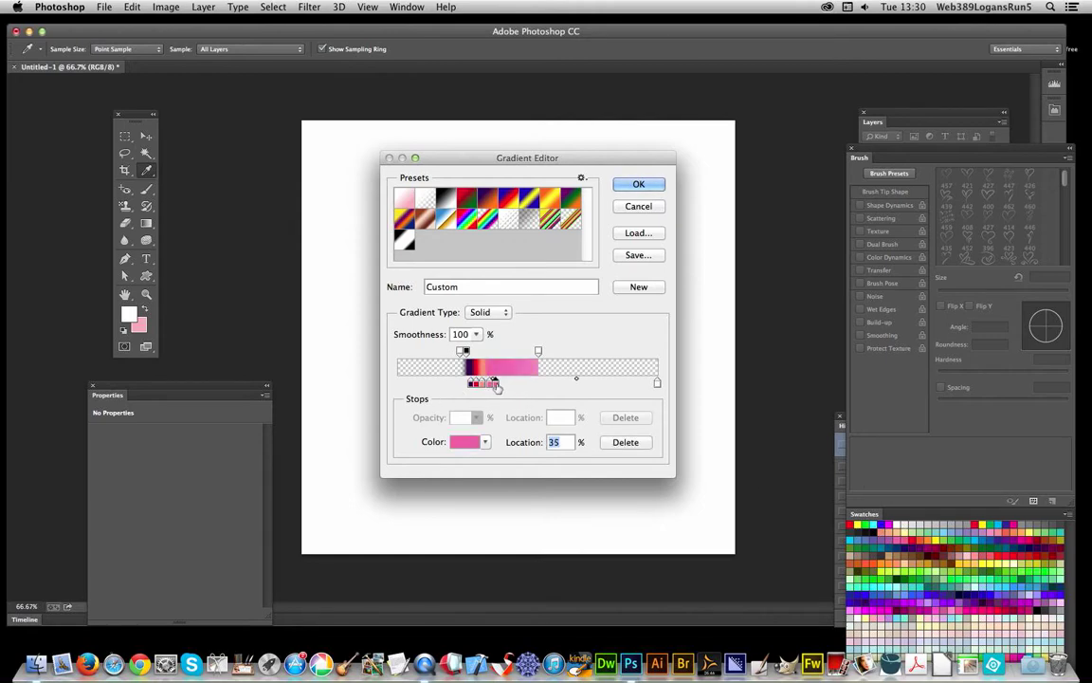
{"action": "left_click", "coordinate": [852, 526]}
{"action": "left_click_drag", "start_coordinate": [495, 383], "coordinate": [503, 383]}
{"action": "left_click", "coordinate": [932, 563]}
{"action": "left_click", "coordinate": [907, 580]}
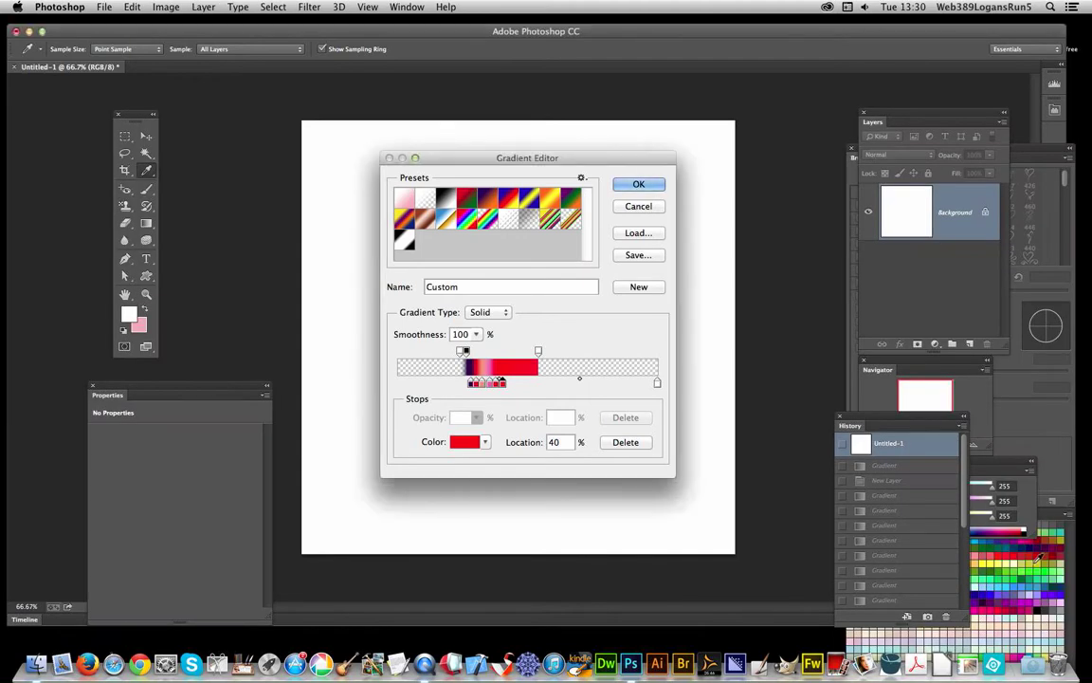
{"action": "left_click", "coordinate": [1043, 557]}
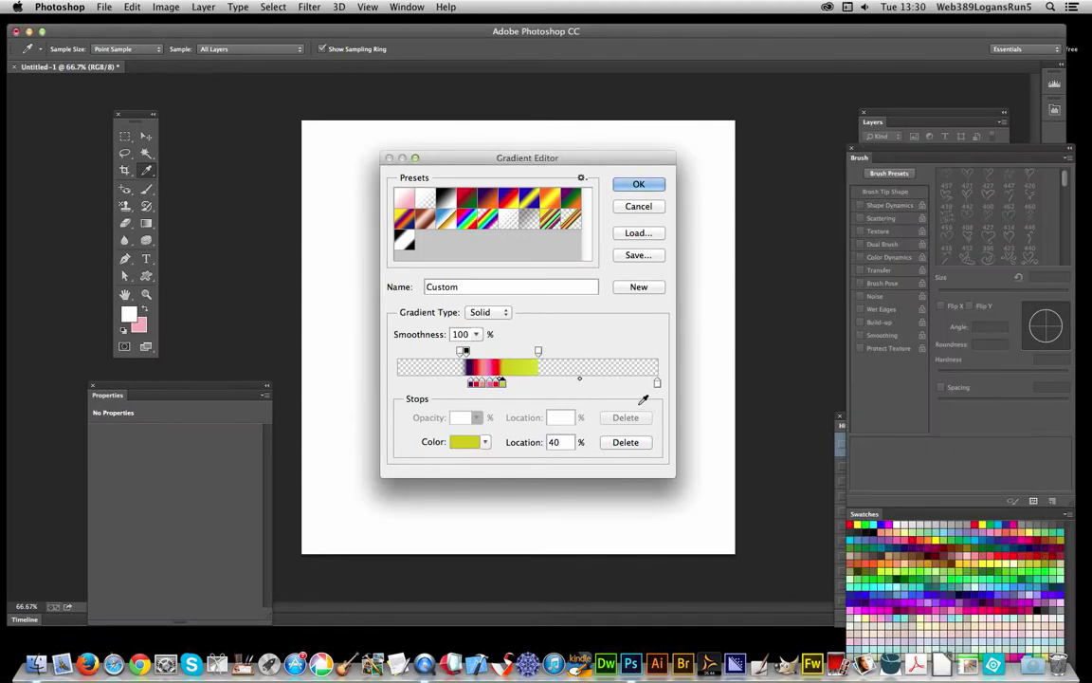
Add an orange color stop at 43% and a blue color stop at 46%.
{"action": "left_click_drag", "start_coordinate": [500, 381], "coordinate": [510, 381]}
{"action": "left_click", "coordinate": [867, 552]}
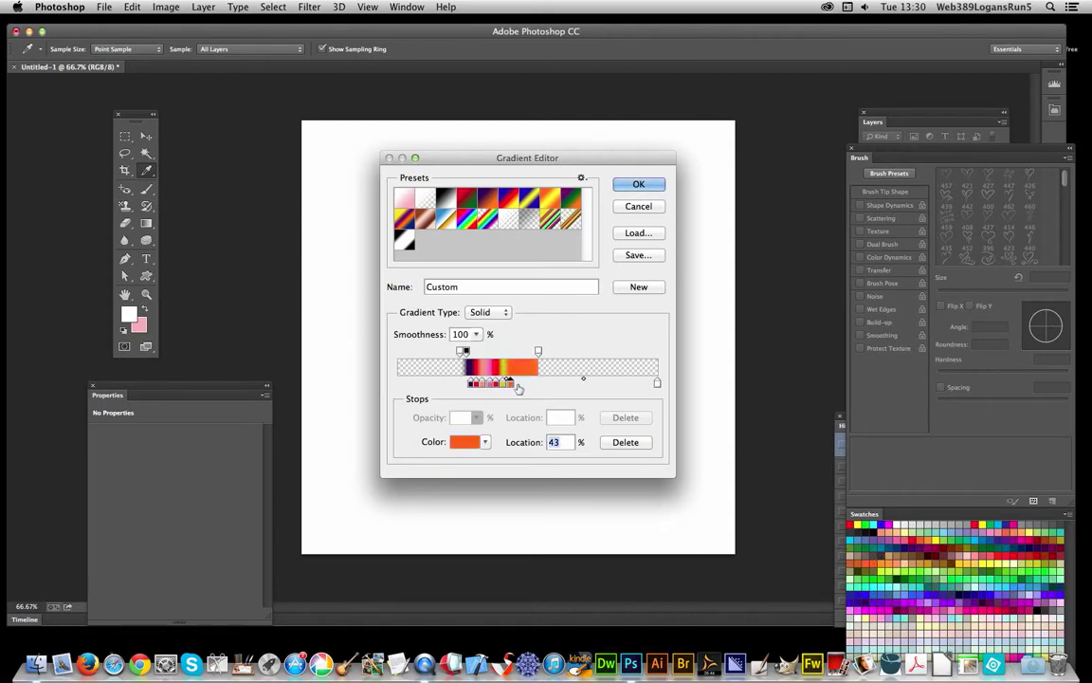
{"action": "left_click_drag", "start_coordinate": [509, 382], "coordinate": [517, 382]}
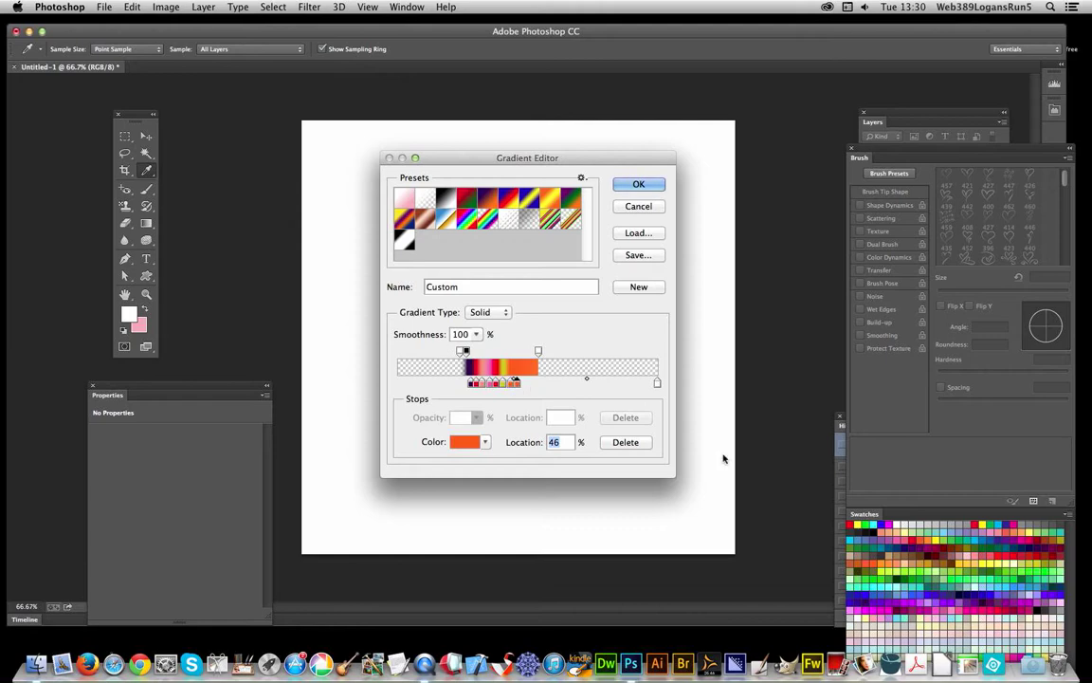
{"action": "left_click", "coordinate": [884, 546]}
Complete the stripe with color stops in green at 49%, magenta at 51% and cyan at 53%.
{"action": "left_click", "coordinate": [525, 384]}
{"action": "left_click", "coordinate": [871, 542]}
{"action": "left_click", "coordinate": [530, 383]}
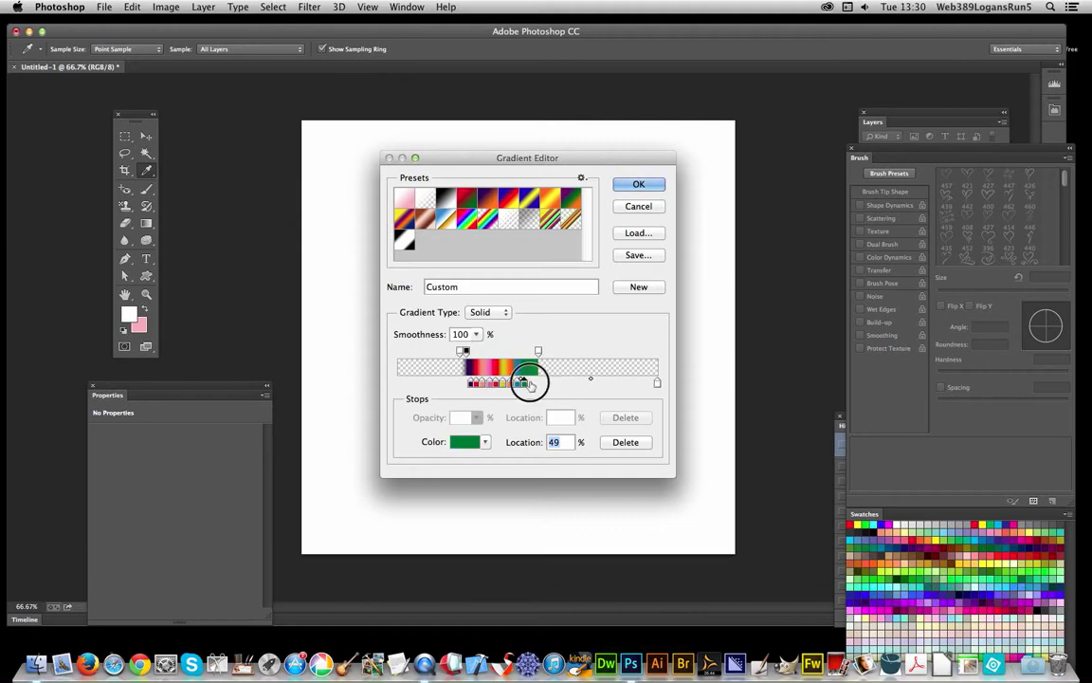
{"action": "left_click", "coordinate": [1009, 527]}
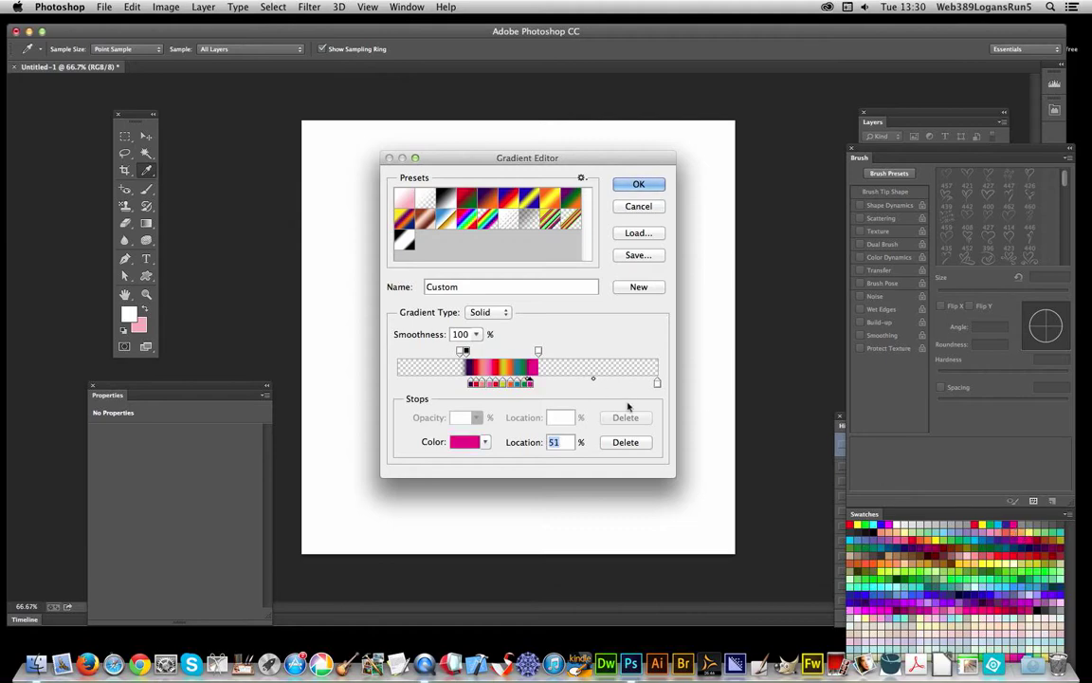
{"action": "left_click", "coordinate": [536, 383]}
{"action": "left_click", "coordinate": [851, 539]}
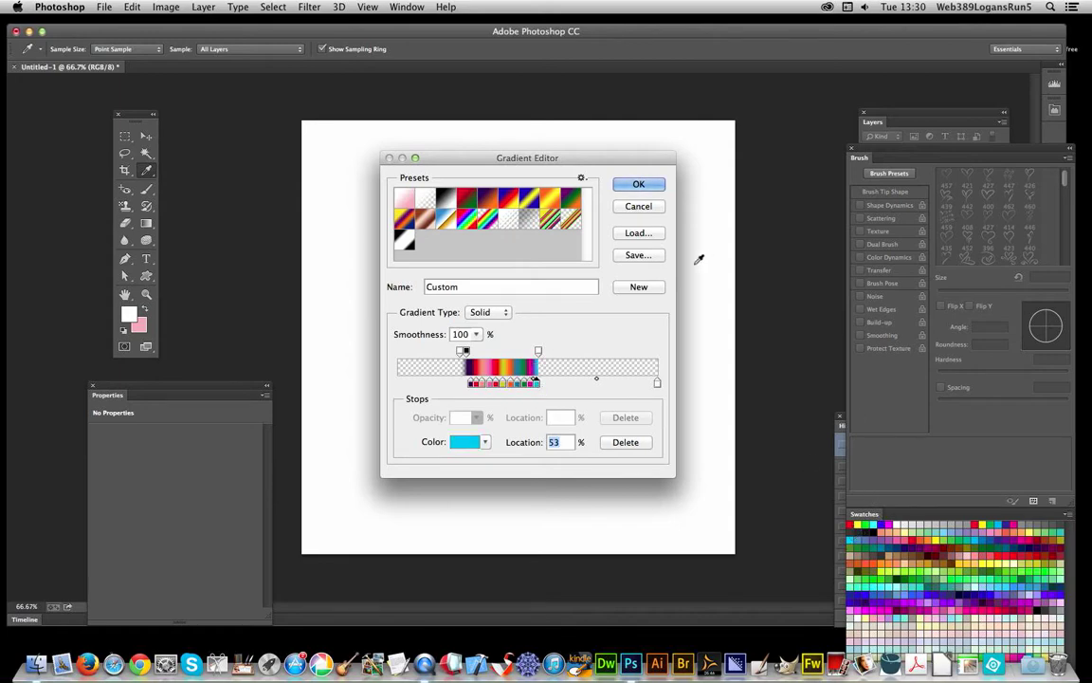
Save the Custom gradient as a new preset and accept it as the current gradient.
{"action": "left_click", "coordinate": [640, 287]}
{"action": "left_click", "coordinate": [641, 186]}
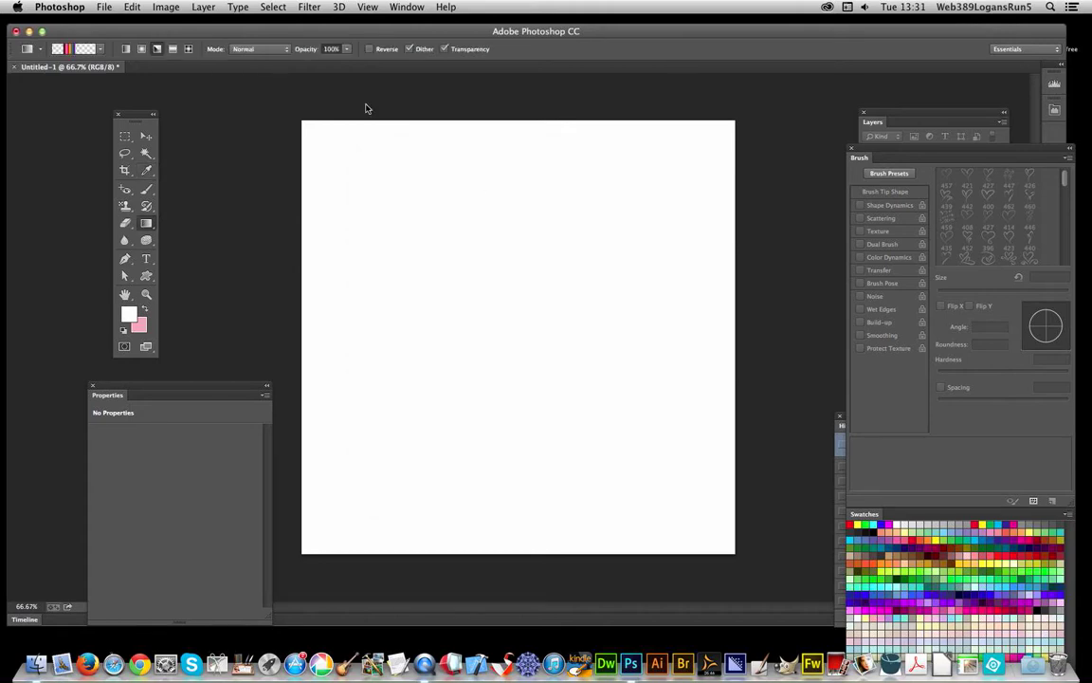
Set the gradient style to radial and add a new layer to the document.
{"action": "left_click", "coordinate": [141, 49]}
{"action": "left_click_drag", "start_coordinate": [218, 6], "coordinate": [411, 29]}
{"action": "left_click", "coordinate": [604, 254]}
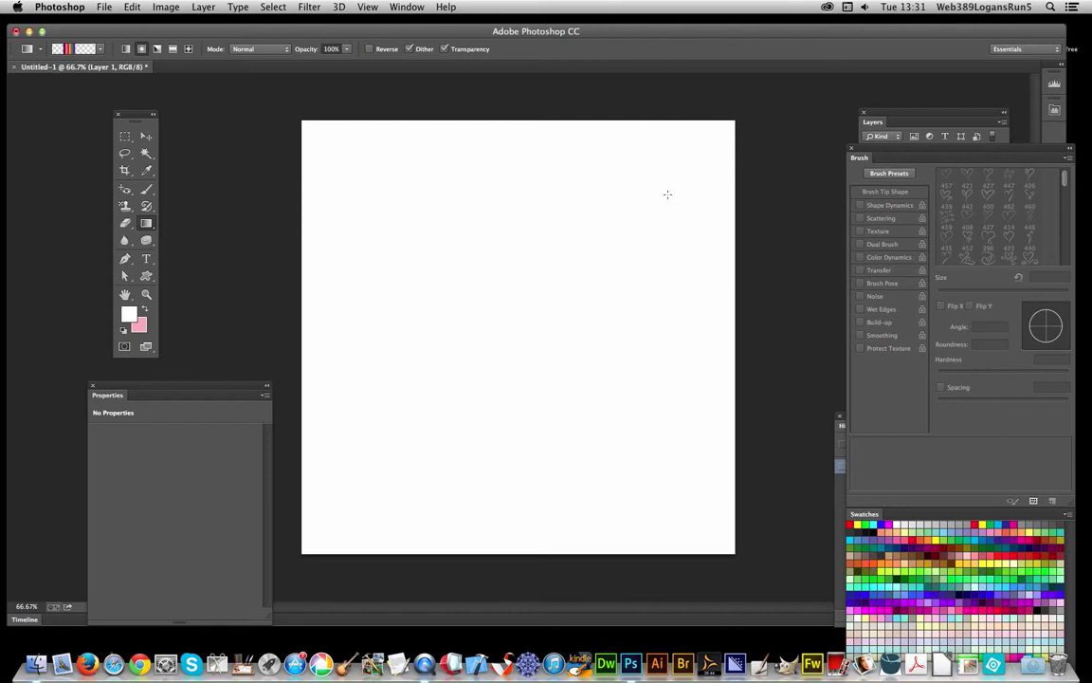
Draw two large radial gradients centered near the canvas's upper-right corner, the second extending well past the lower-left corner.
{"action": "left_click_drag", "start_coordinate": [668, 195], "coordinate": [290, 562]}
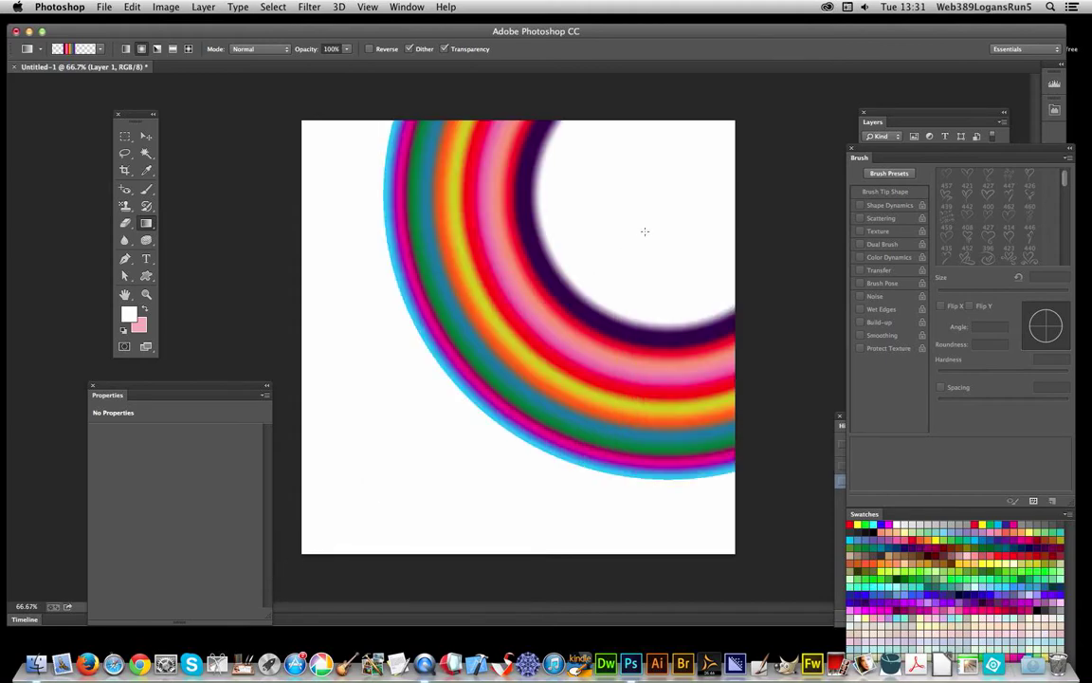
{"action": "left_click_drag", "start_coordinate": [668, 200], "coordinate": [59, 679]}
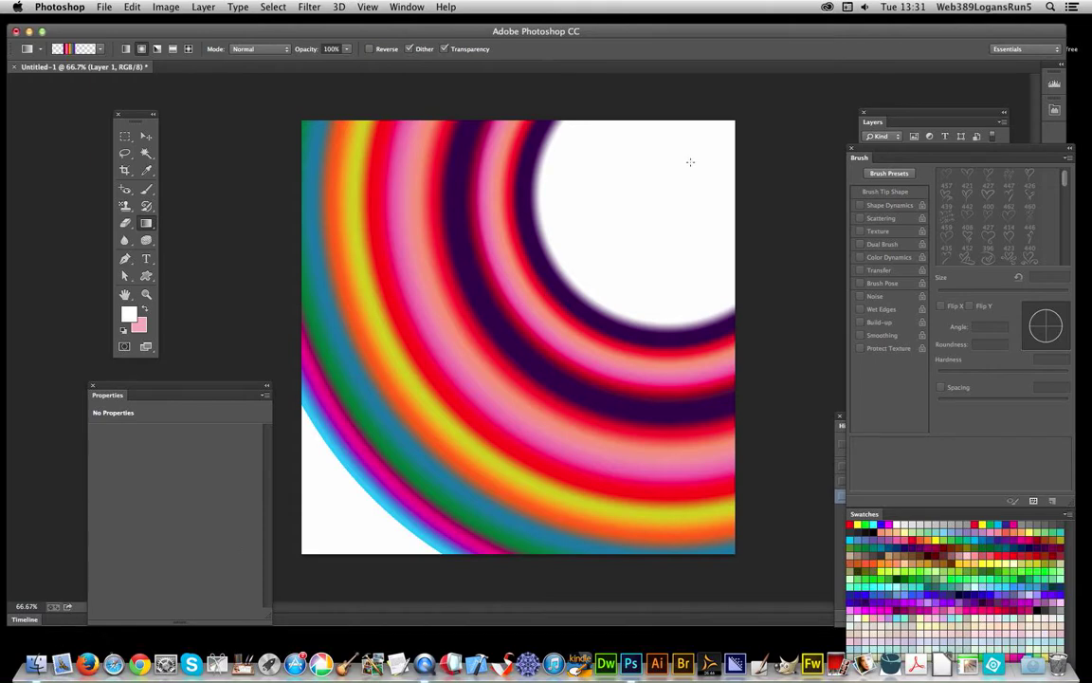
{"action": "left_click_drag", "start_coordinate": [690, 161], "coordinate": [494, 360]}
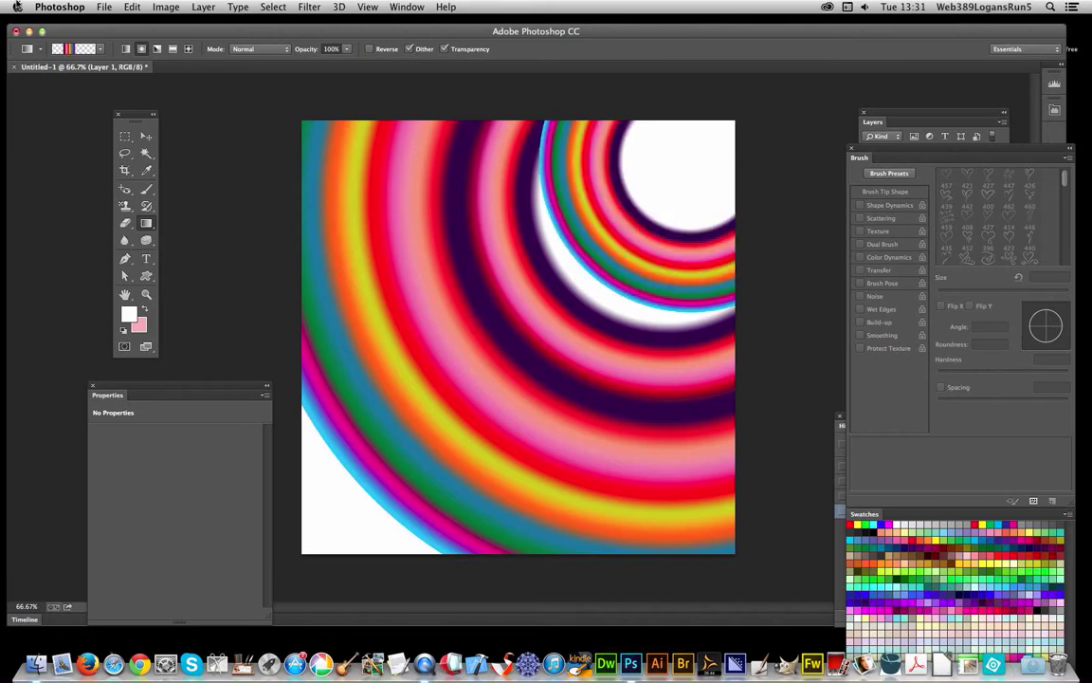
{"action": "left_click", "coordinate": [132, 6]}
{"action": "left_click", "coordinate": [137, 27]}
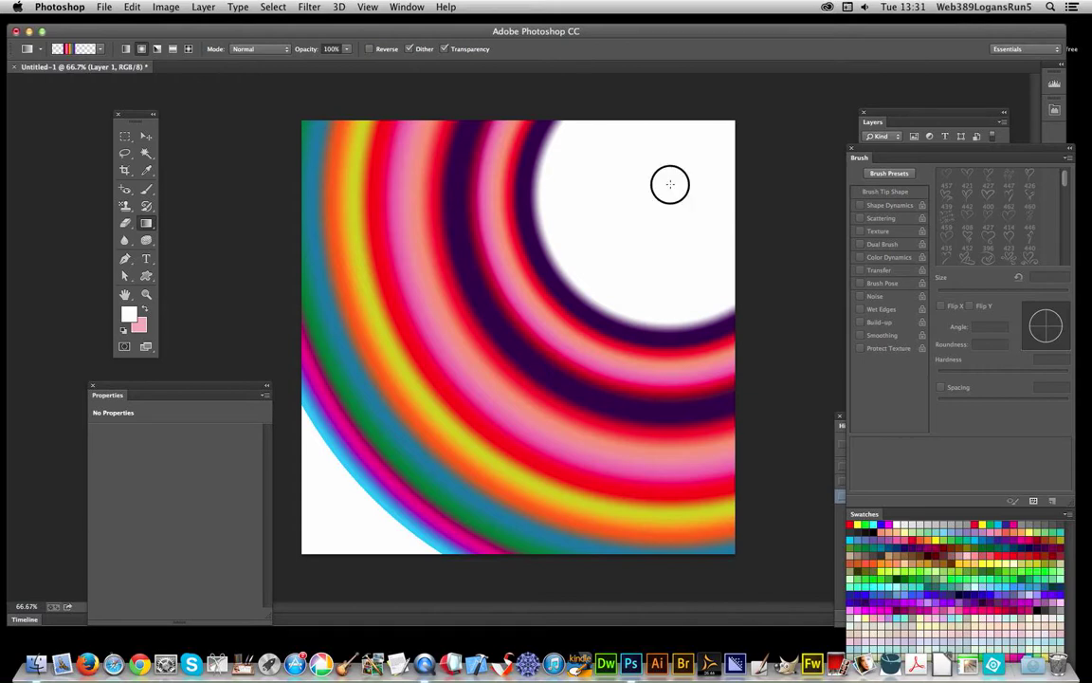
Draw four progressively smaller radial gradients inside the white center of the rings.
{"action": "left_click_drag", "start_coordinate": [670, 185], "coordinate": [436, 472]}
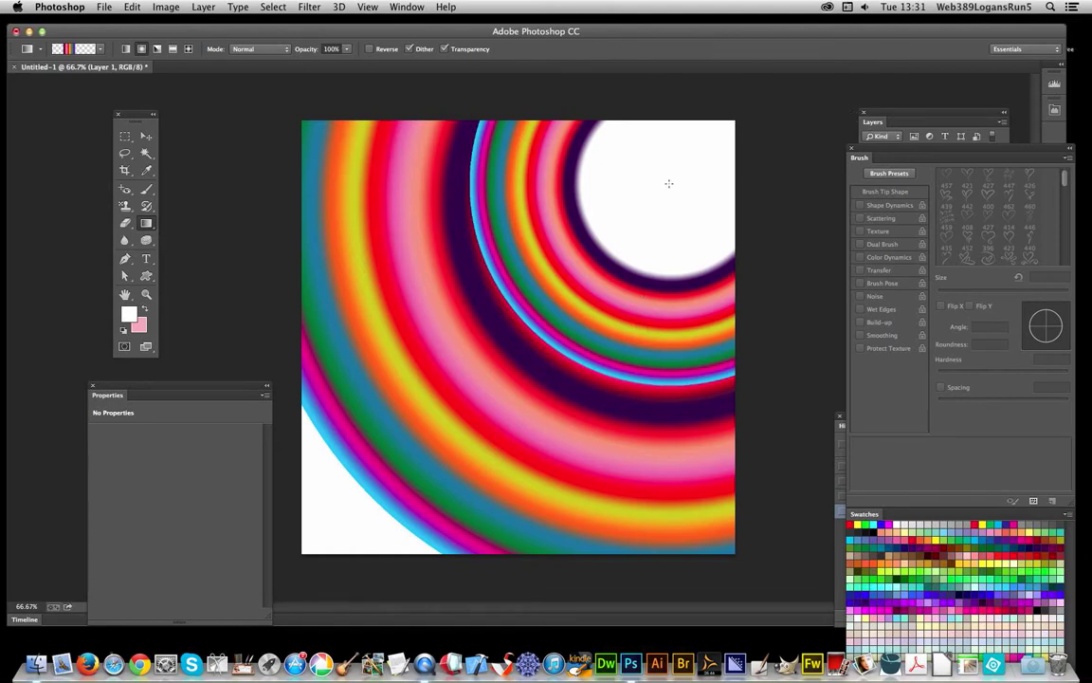
{"action": "left_click_drag", "start_coordinate": [669, 183], "coordinate": [513, 349]}
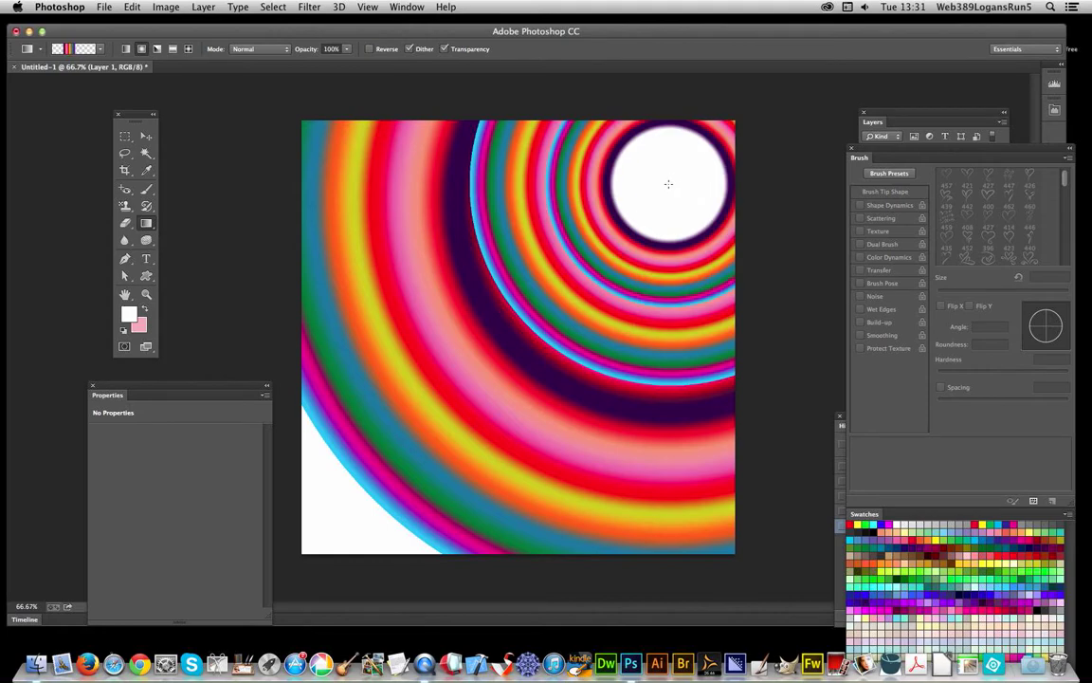
{"action": "left_click_drag", "start_coordinate": [669, 185], "coordinate": [531, 316]}
{"action": "left_click_drag", "start_coordinate": [670, 187], "coordinate": [568, 293]}
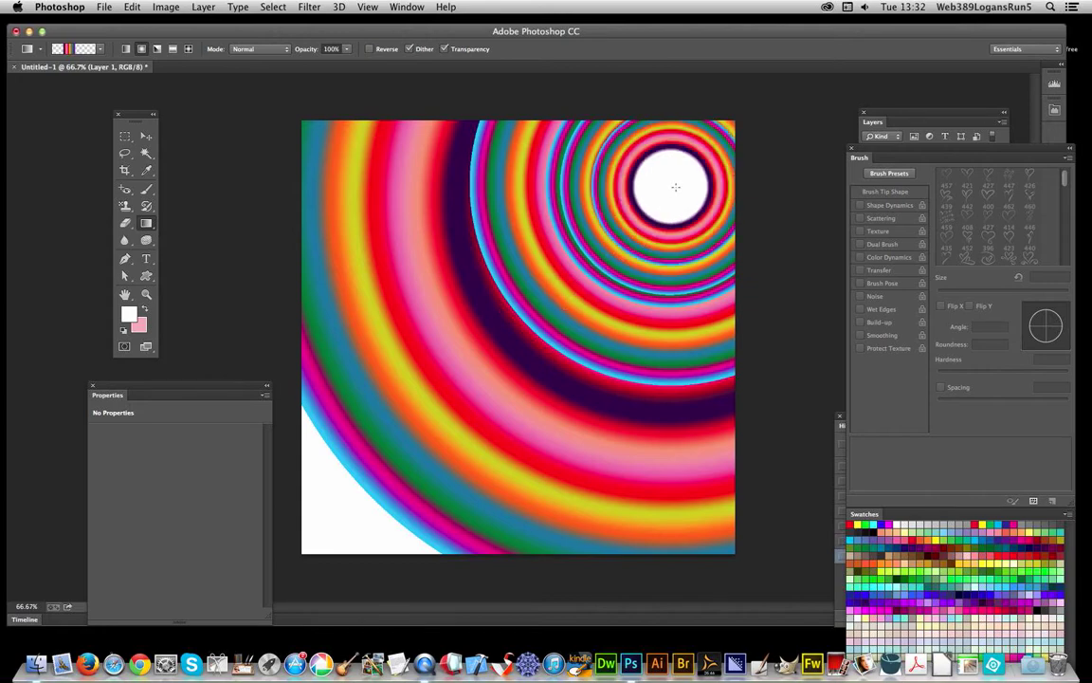
{"action": "mouse_move", "coordinate": [674, 187]}
{"action": "left_mouse_down"}
{"action": "mouse_move", "coordinate": [643, 220]}
{"action": "mouse_move", "coordinate": [669, 188]}
{"action": "left_mouse_up"}
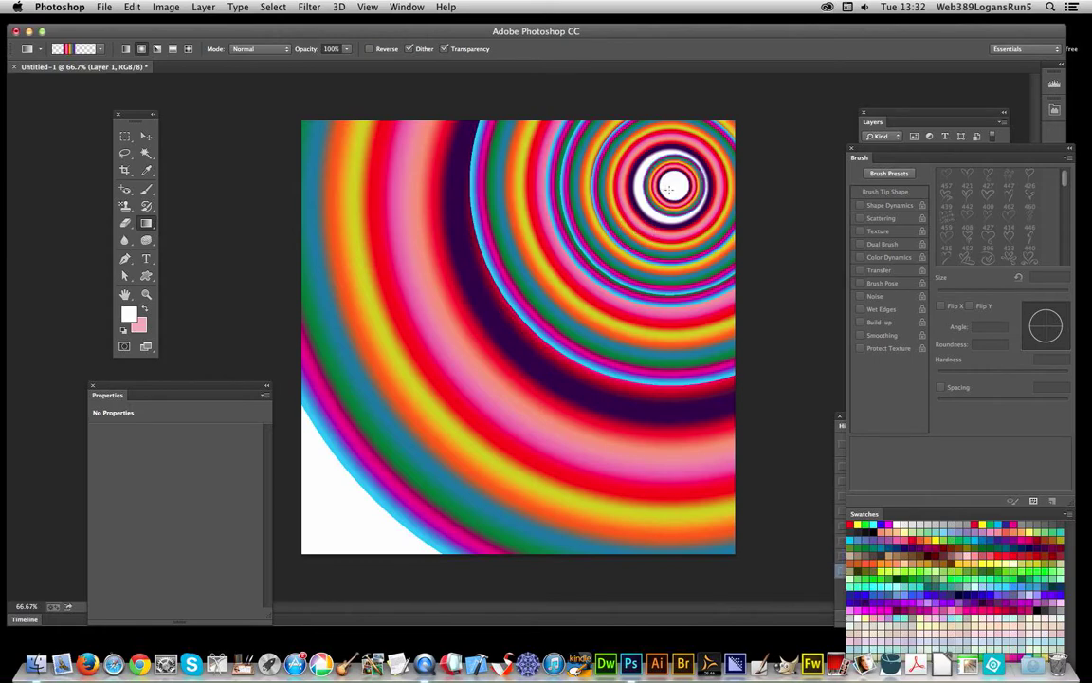
{"action": "left_click", "coordinate": [132, 7]}
{"action": "left_click", "coordinate": [142, 18]}
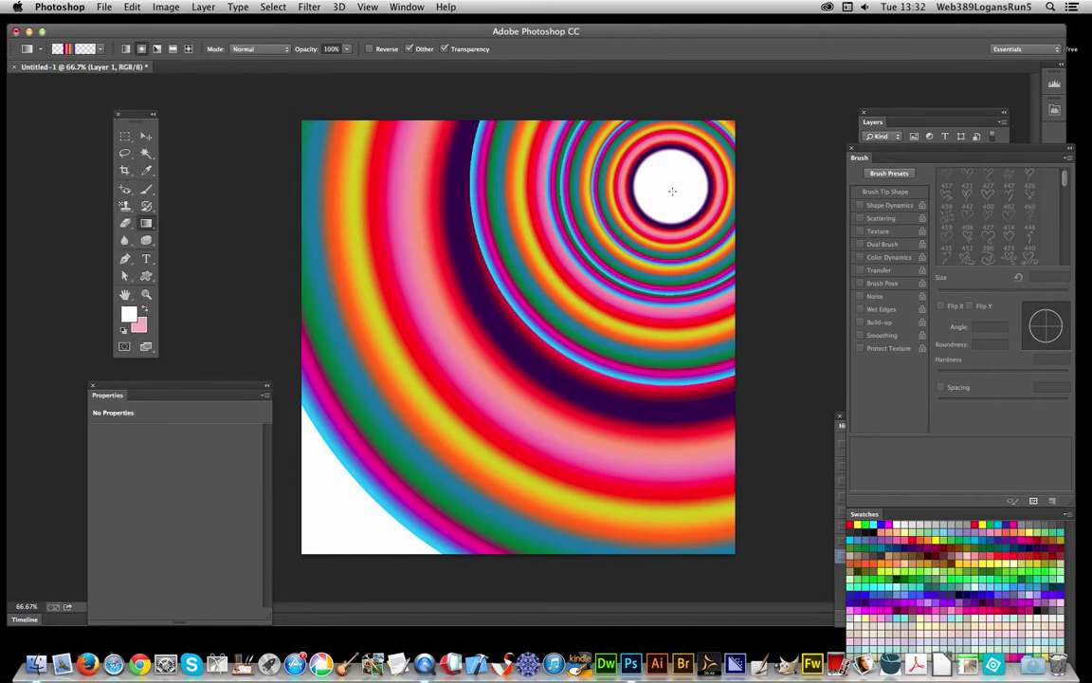
Fill the remaining white center with ever smaller radial gradients until only a tiny dot is left.
{"action": "left_click_drag", "start_coordinate": [673, 183], "coordinate": [604, 257]}
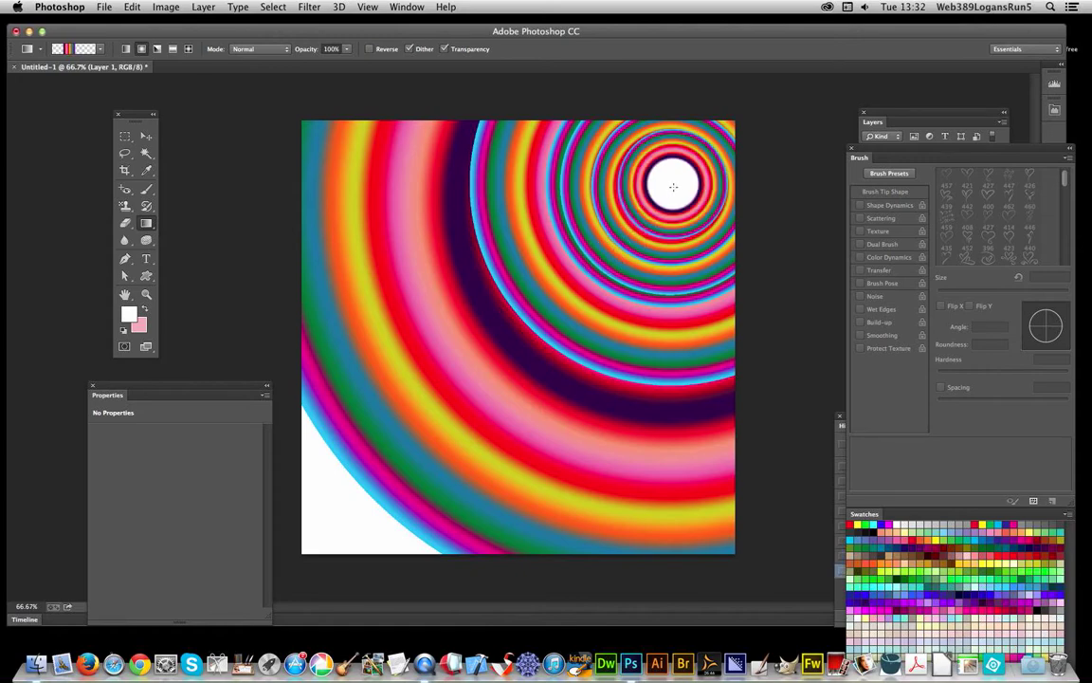
{"action": "left_click_drag", "start_coordinate": [673, 184], "coordinate": [633, 234]}
{"action": "left_click_drag", "start_coordinate": [676, 185], "coordinate": [661, 204]}
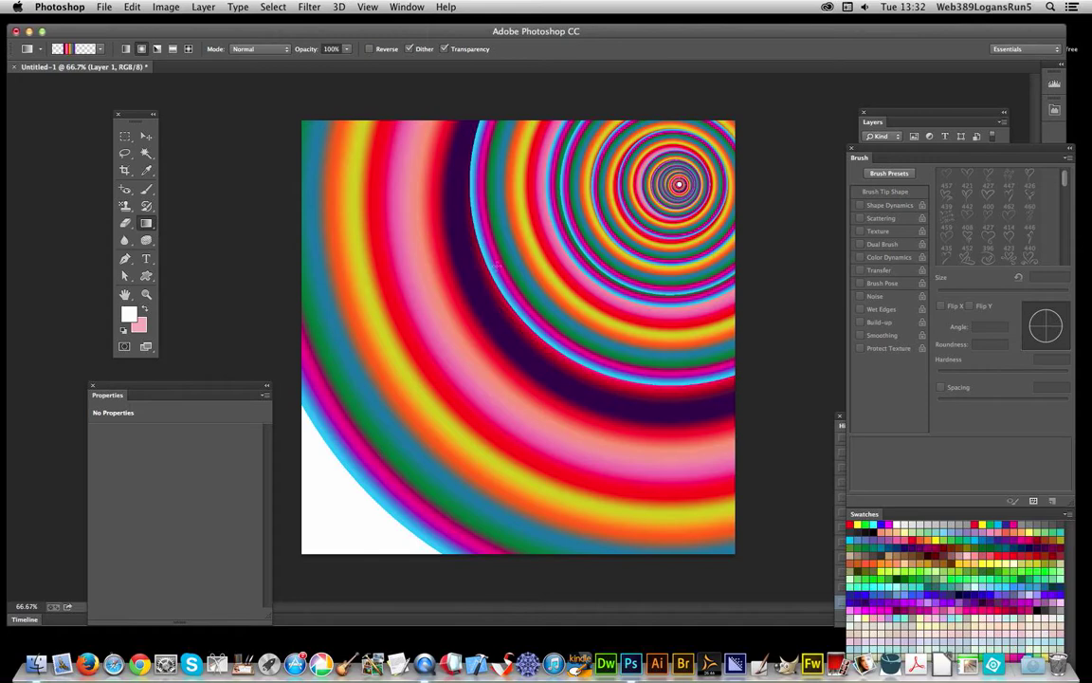
Rotate the ring layer to -165 degrees about its center using its transform box.
{"action": "left_click", "coordinate": [148, 139]}
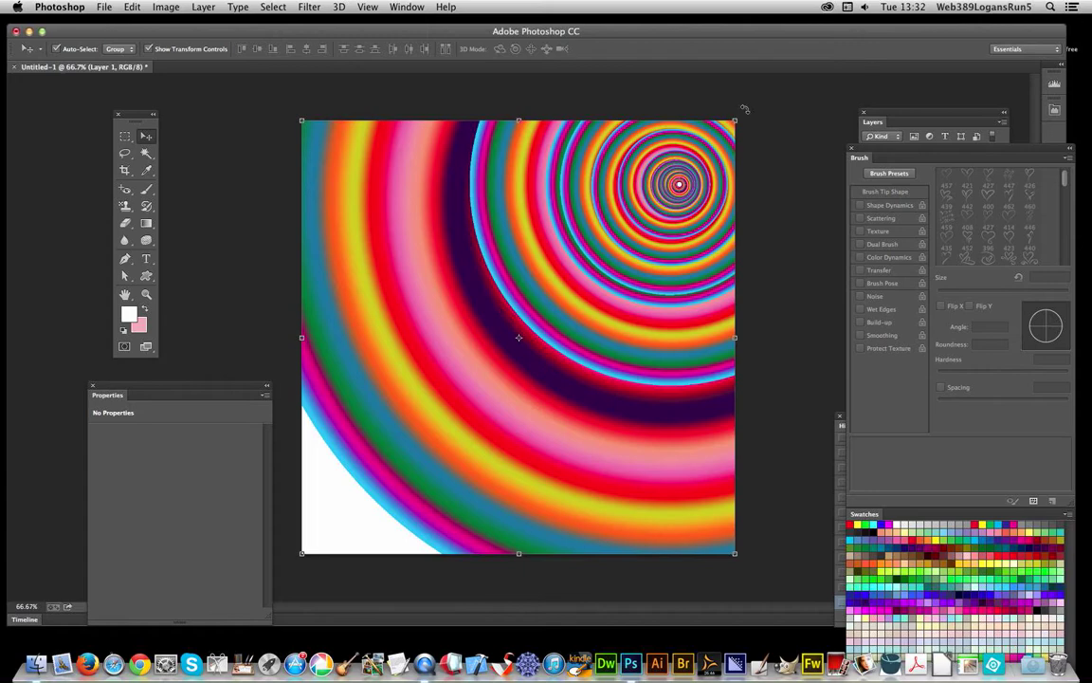
{"action": "left_click_drag", "start_coordinate": [743, 107], "coordinate": [792, 598]}
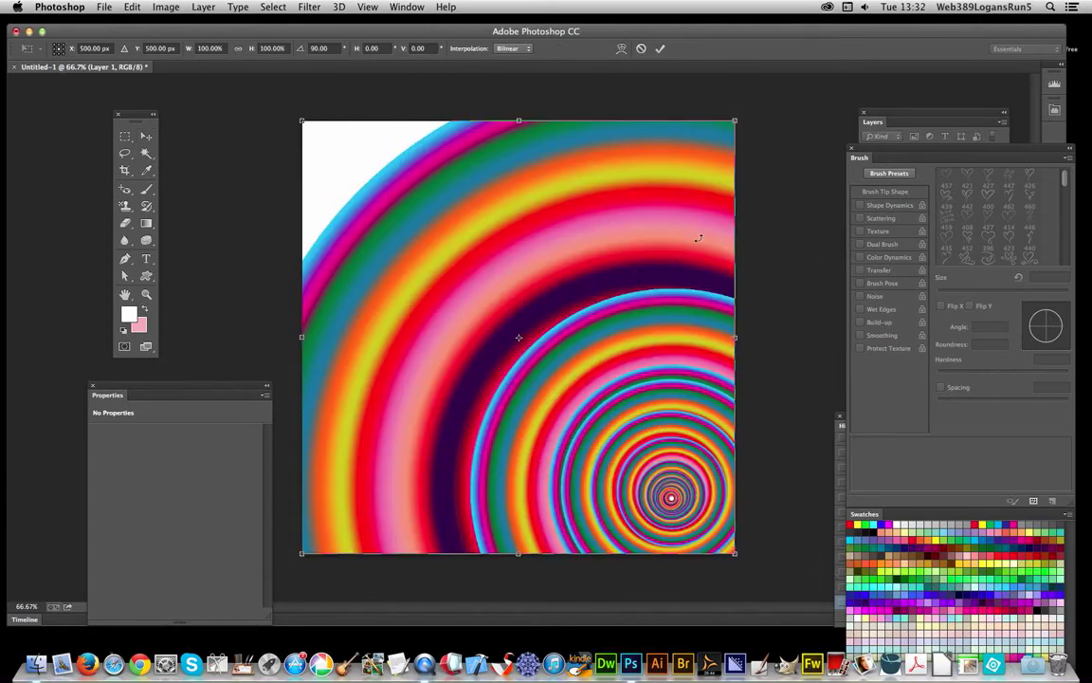
{"action": "left_click_drag", "start_coordinate": [764, 127], "coordinate": [719, 633]}
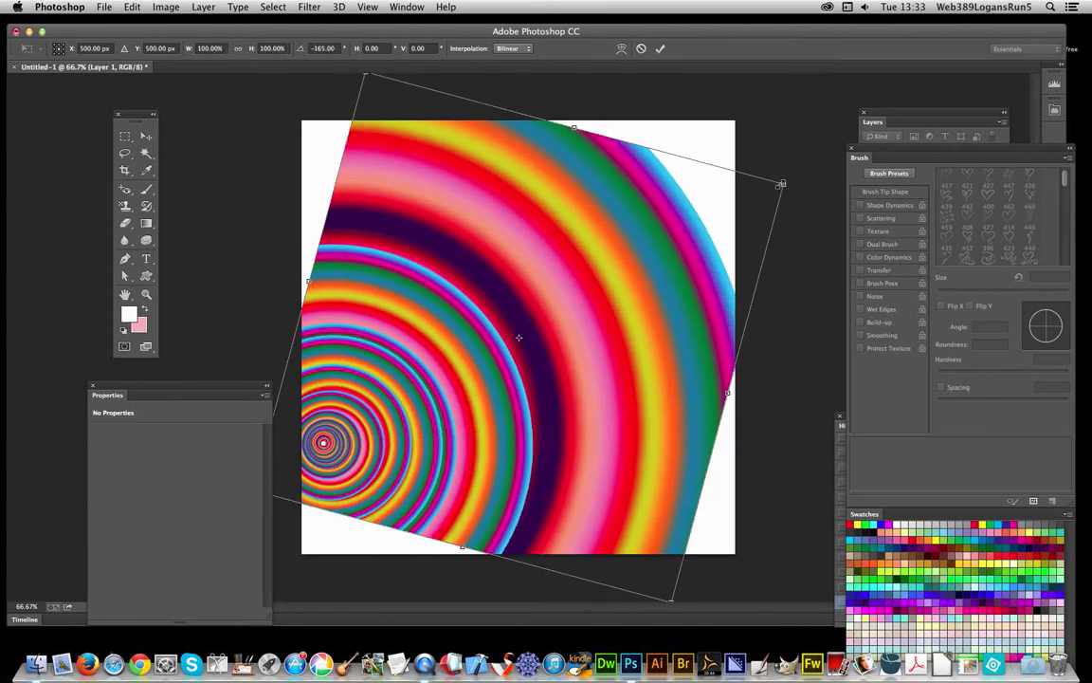
Enlarge the rotated layer to about 152% width and 149% height, placing the ring center near the canvas's lower-left corner.
{"action": "left_click_drag", "start_coordinate": [782, 183], "coordinate": [900, 83]}
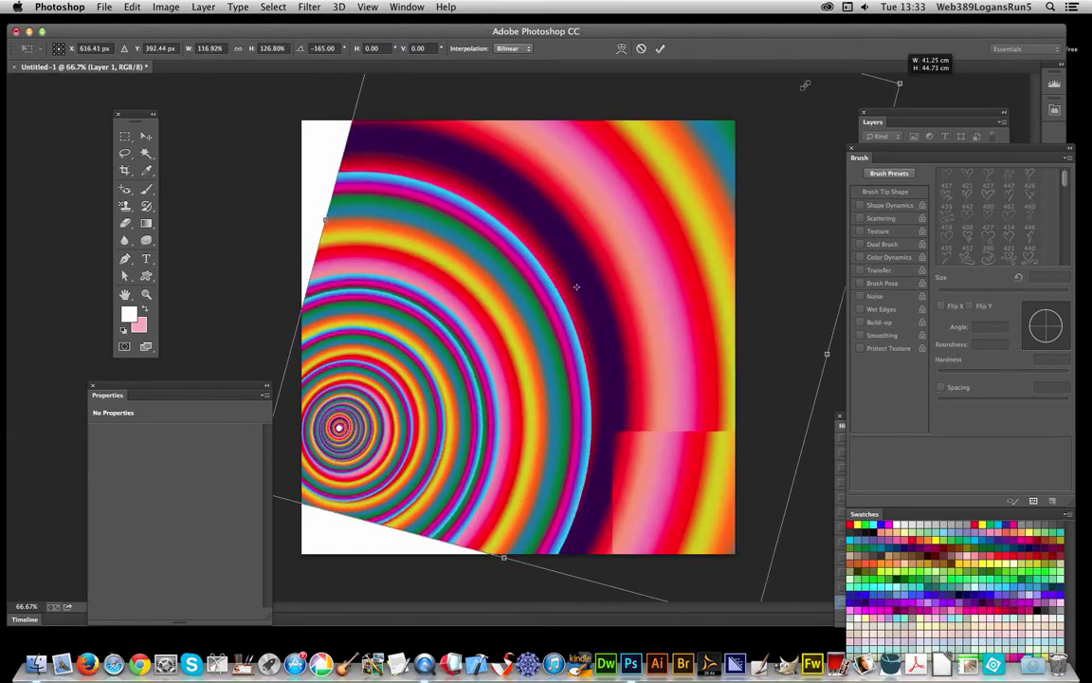
{"action": "left_click_drag", "start_coordinate": [339, 171], "coordinate": [298, 123]}
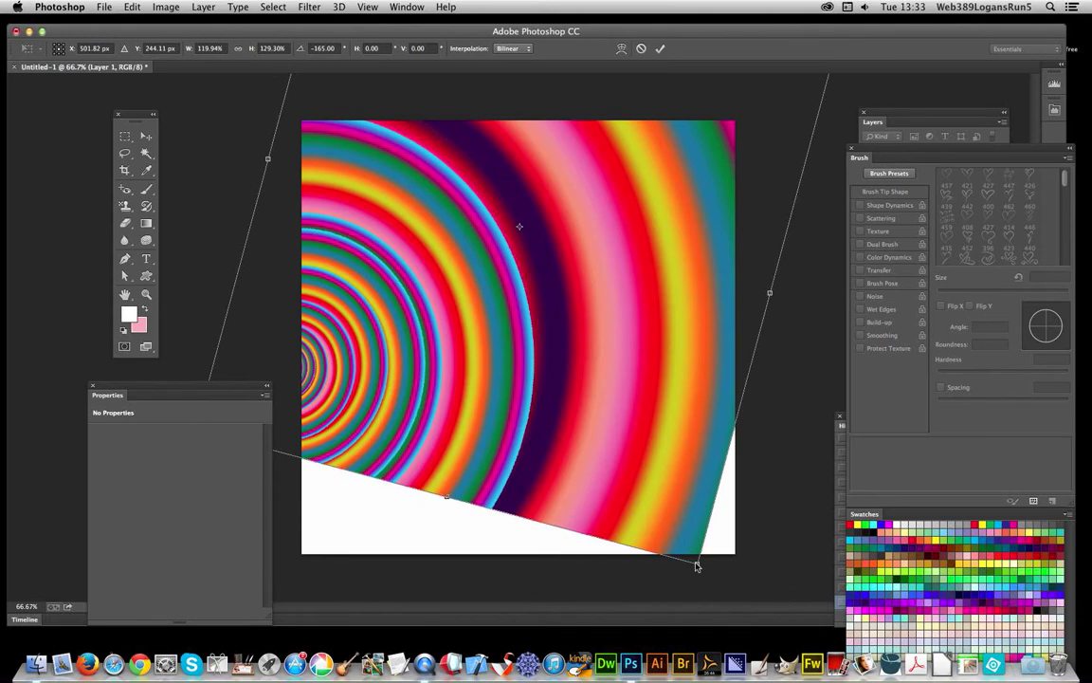
{"action": "left_click_drag", "start_coordinate": [700, 566], "coordinate": [833, 679]}
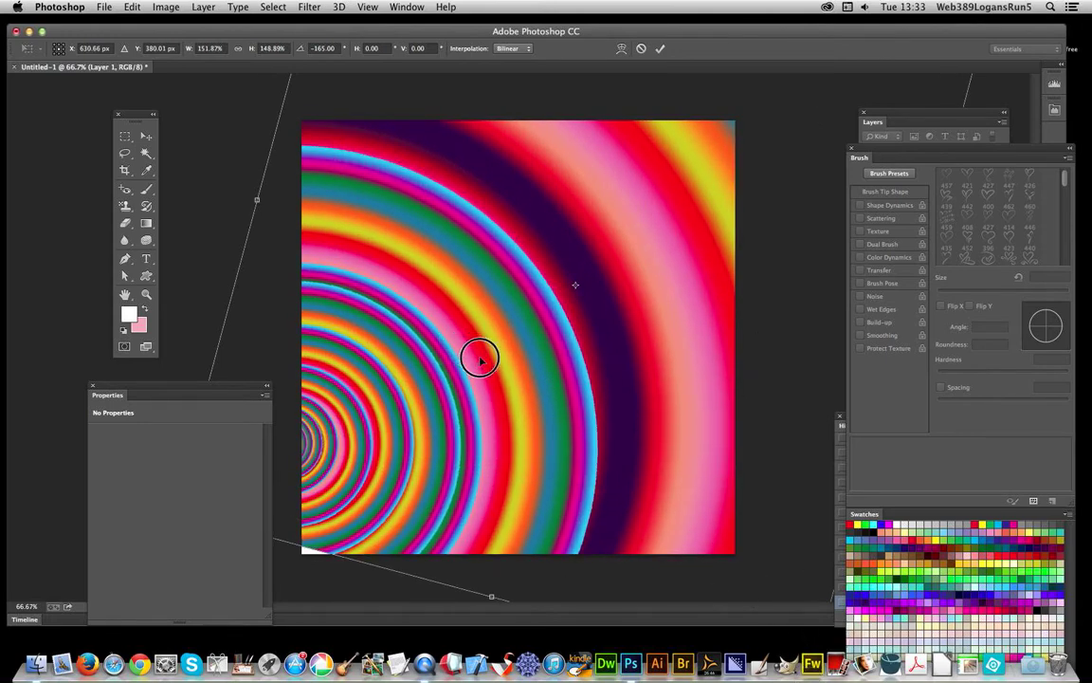
{"action": "mouse_move", "coordinate": [480, 359]}
{"action": "left_mouse_down"}
{"action": "mouse_move", "coordinate": [490, 365]}
{"action": "mouse_move", "coordinate": [483, 347]}
{"action": "left_mouse_up"}
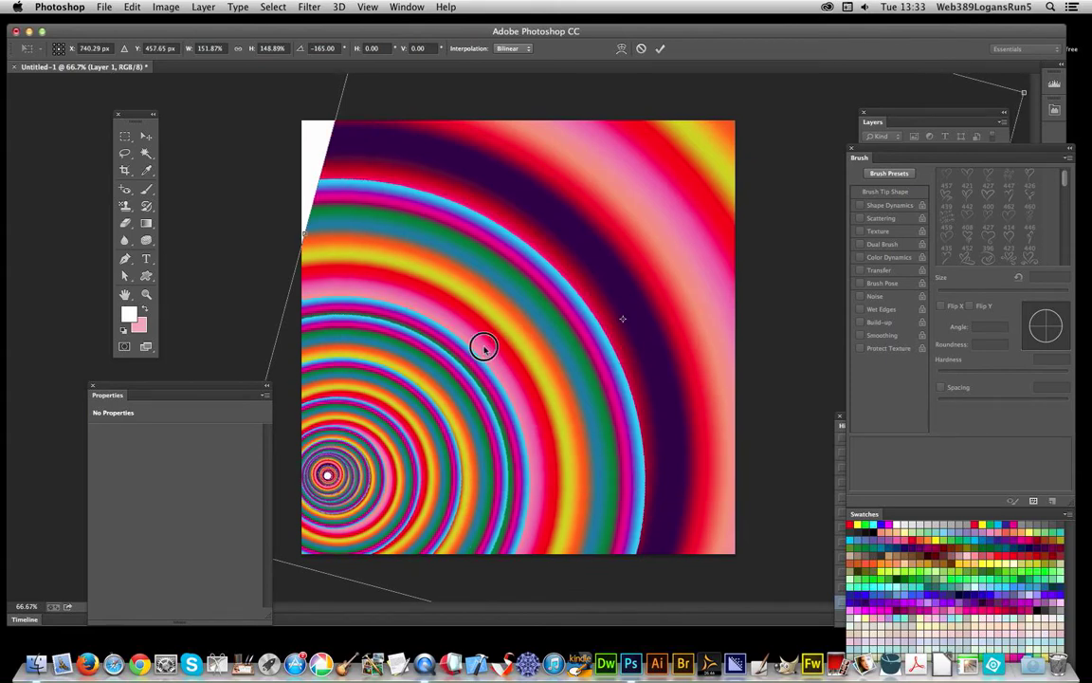
{"action": "key", "text": "Return"}
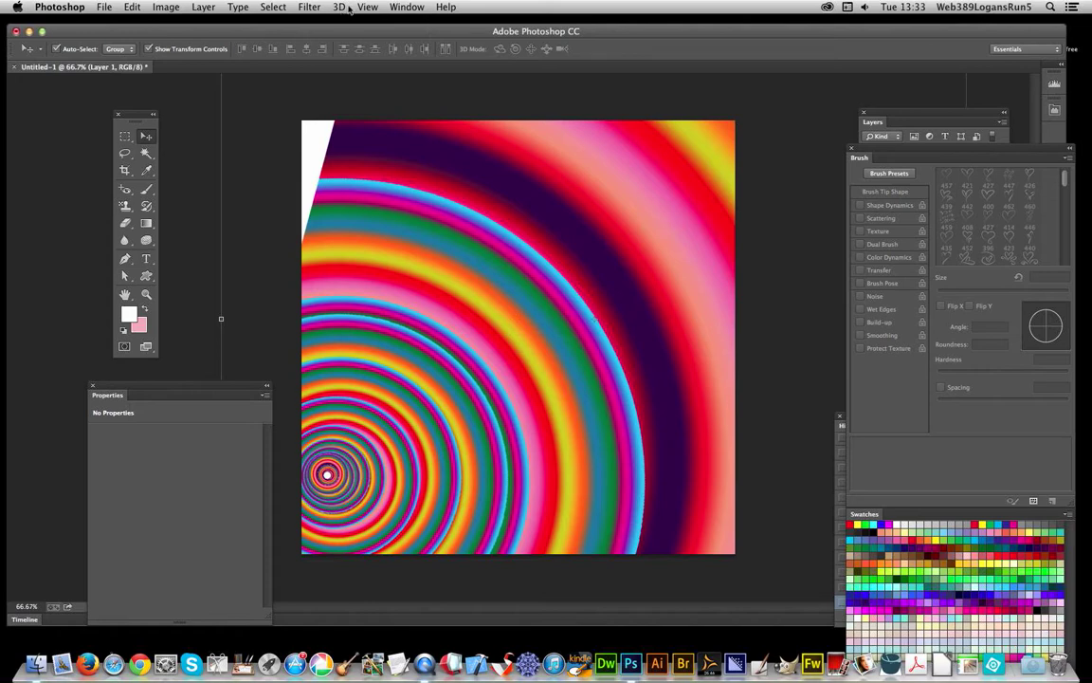
Duplicate the ring layer and move the copy toward the canvas's left edge so the rings are offset.
{"action": "left_click", "coordinate": [202, 7]}
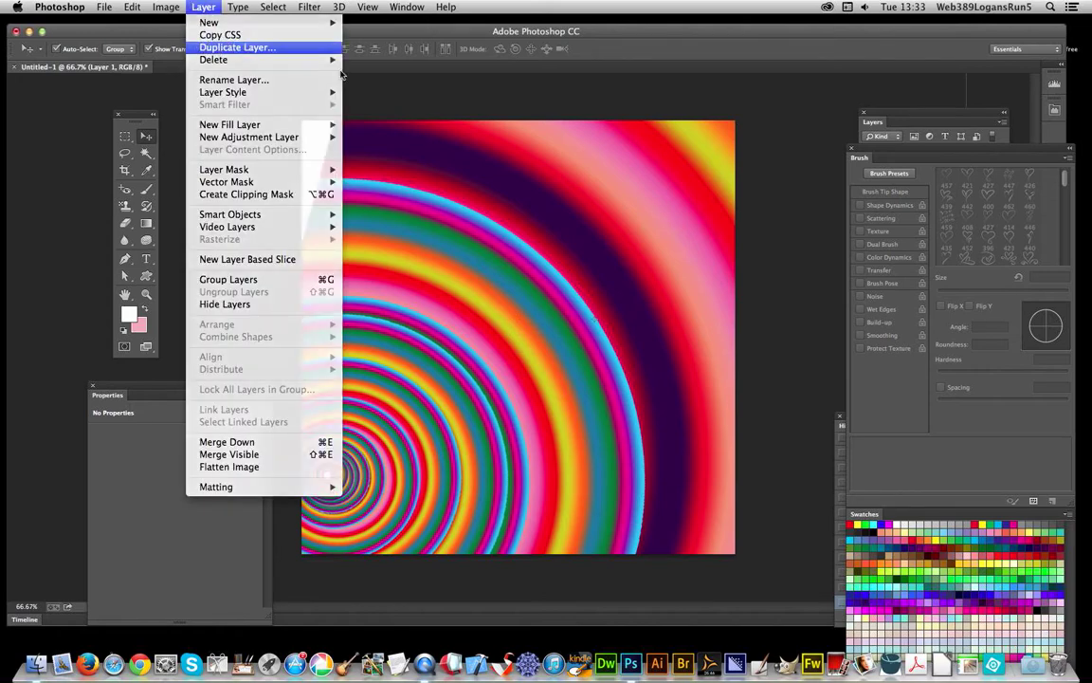
{"action": "left_click", "coordinate": [214, 45]}
{"action": "left_click", "coordinate": [677, 273]}
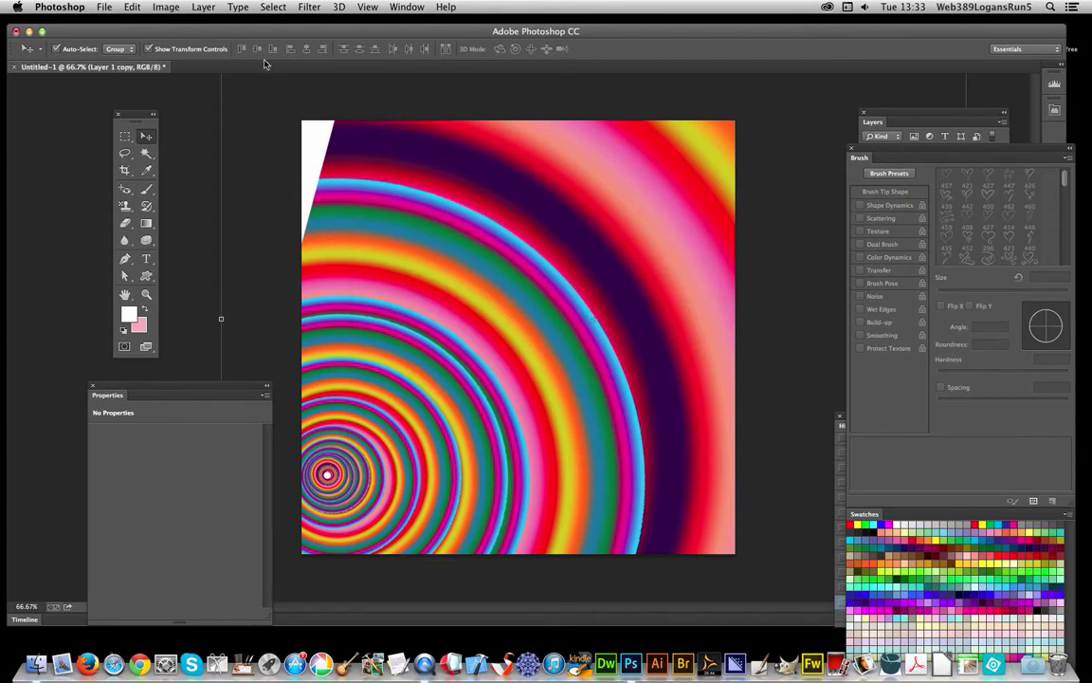
{"action": "left_click", "coordinate": [147, 134]}
{"action": "left_click", "coordinate": [534, 349]}
{"action": "left_click_drag", "start_coordinate": [535, 352], "coordinate": [422, 354]}
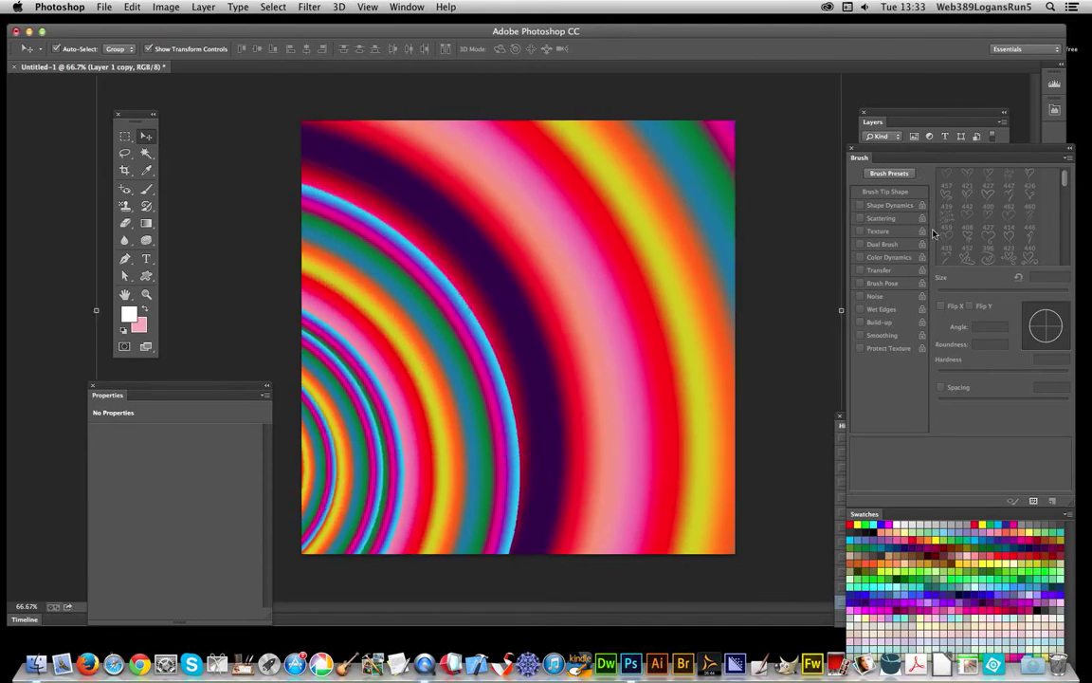
Try the Difference and Lighten blend modes on the duplicate ring layer and delete that layer.
{"action": "left_click", "coordinate": [910, 121]}
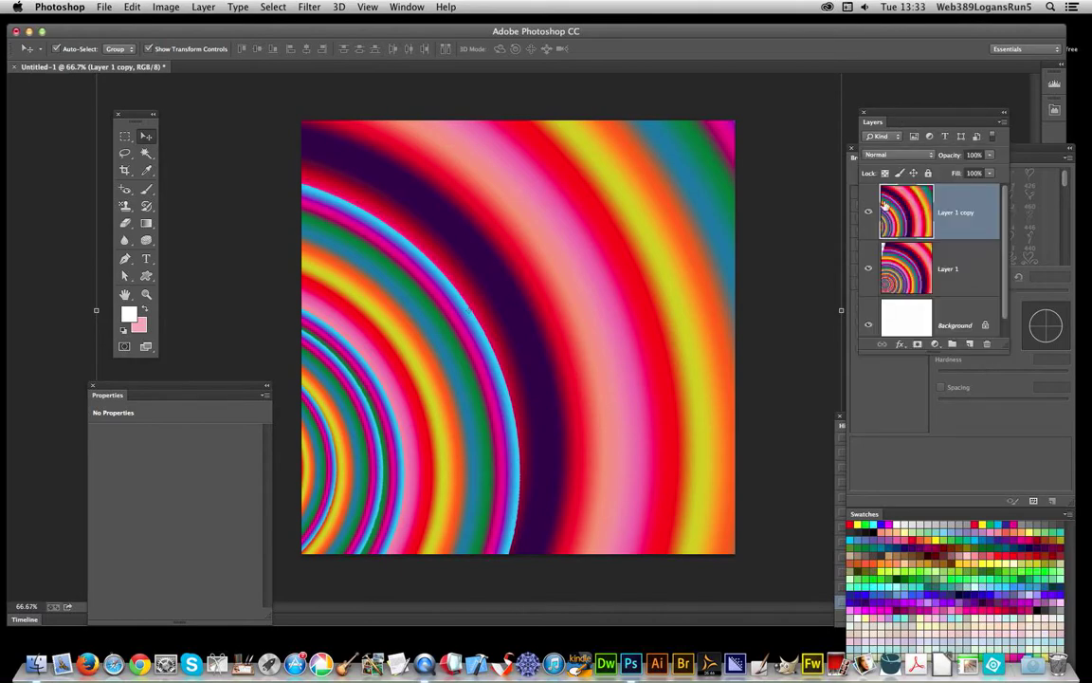
{"action": "left_click", "coordinate": [899, 155]}
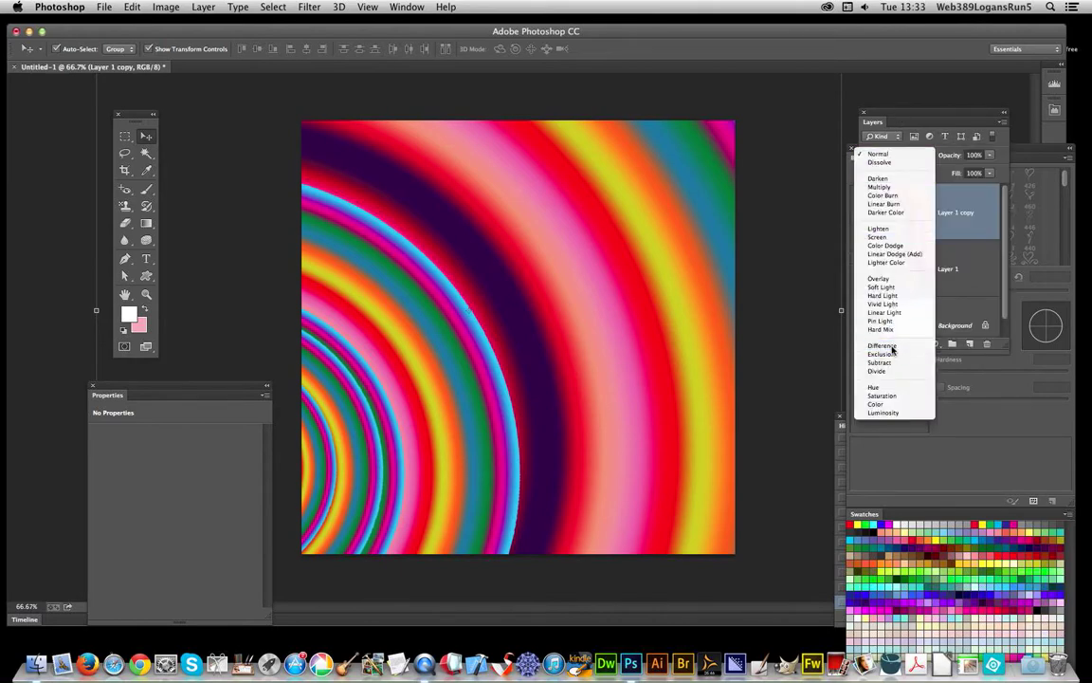
{"action": "left_click", "coordinate": [890, 349]}
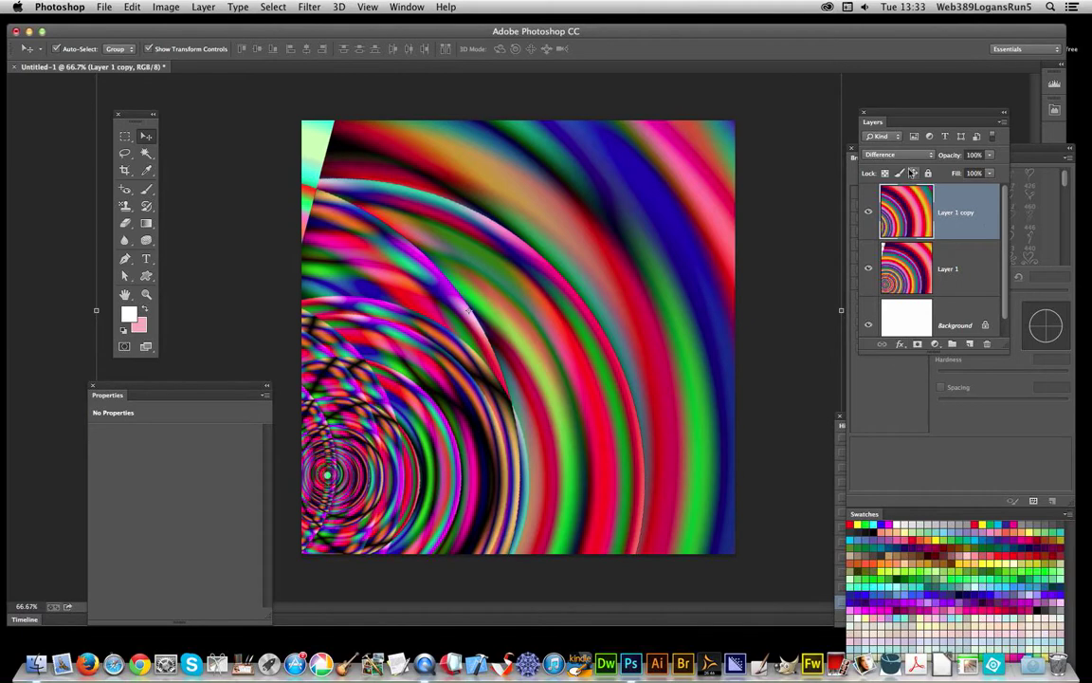
{"action": "left_click", "coordinate": [892, 157]}
{"action": "left_click", "coordinate": [891, 38]}
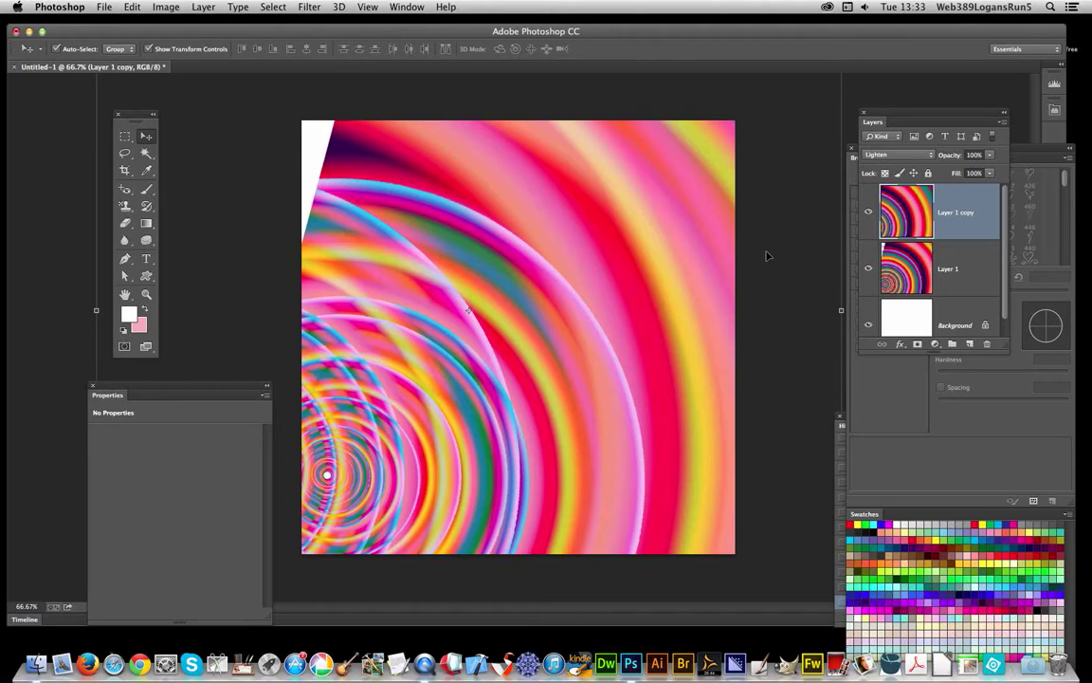
{"action": "key", "text": "Delete"}
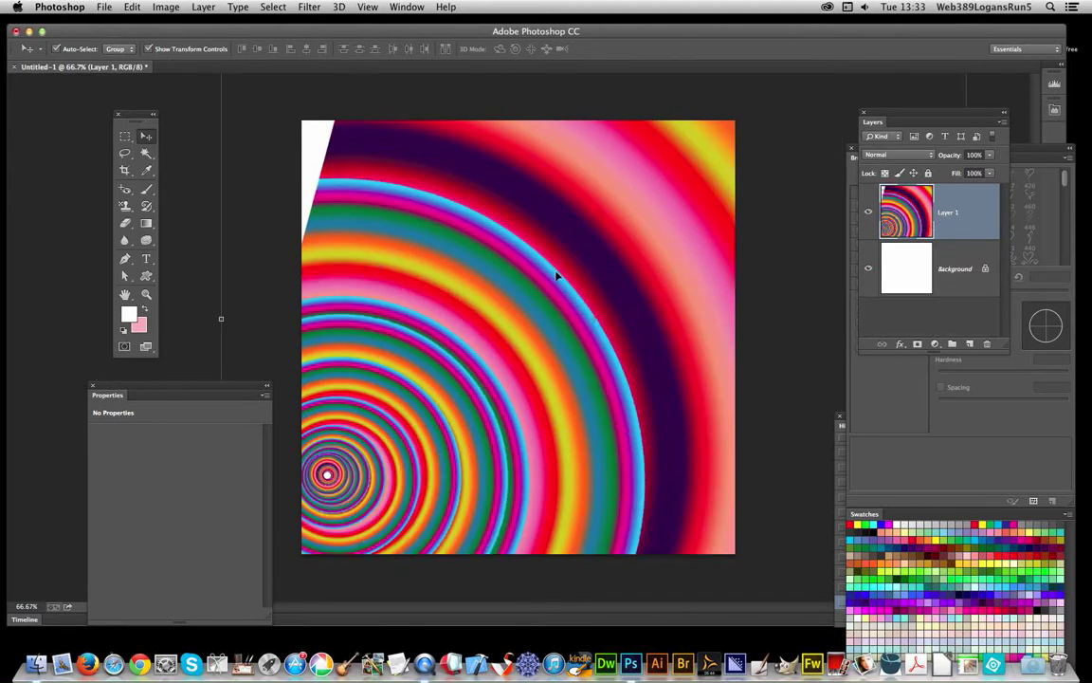
Apply a Hue/Saturation adjustment to the ring layer with hue -99 and saturation -67.
{"action": "left_click", "coordinate": [211, 7]}
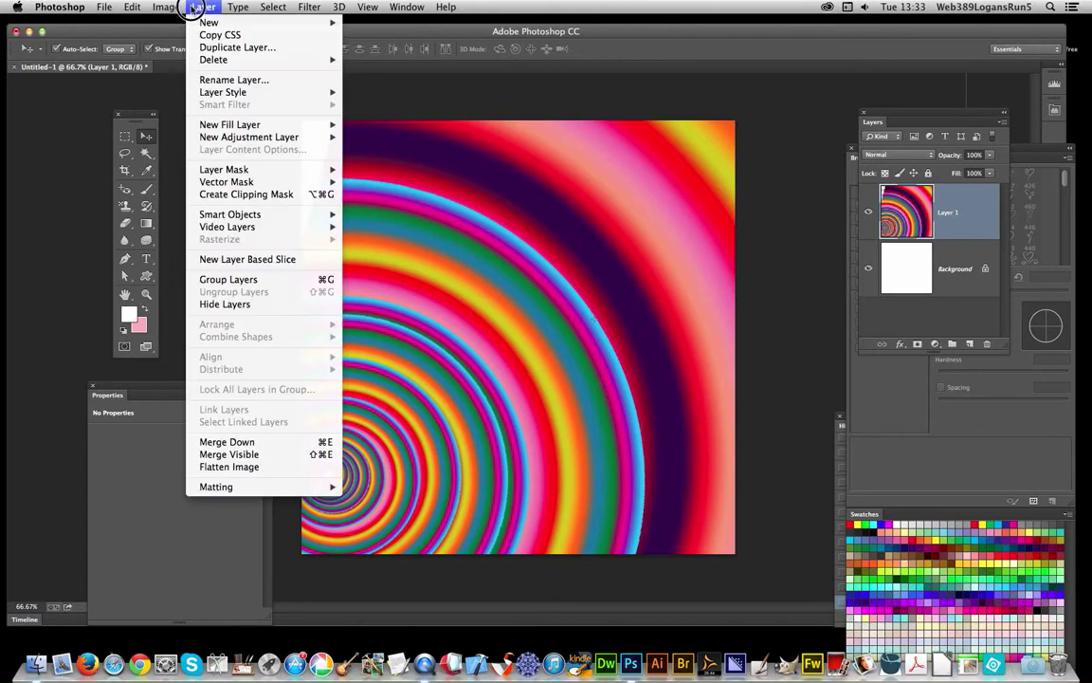
{"action": "mouse_move", "coordinate": [204, 44]}
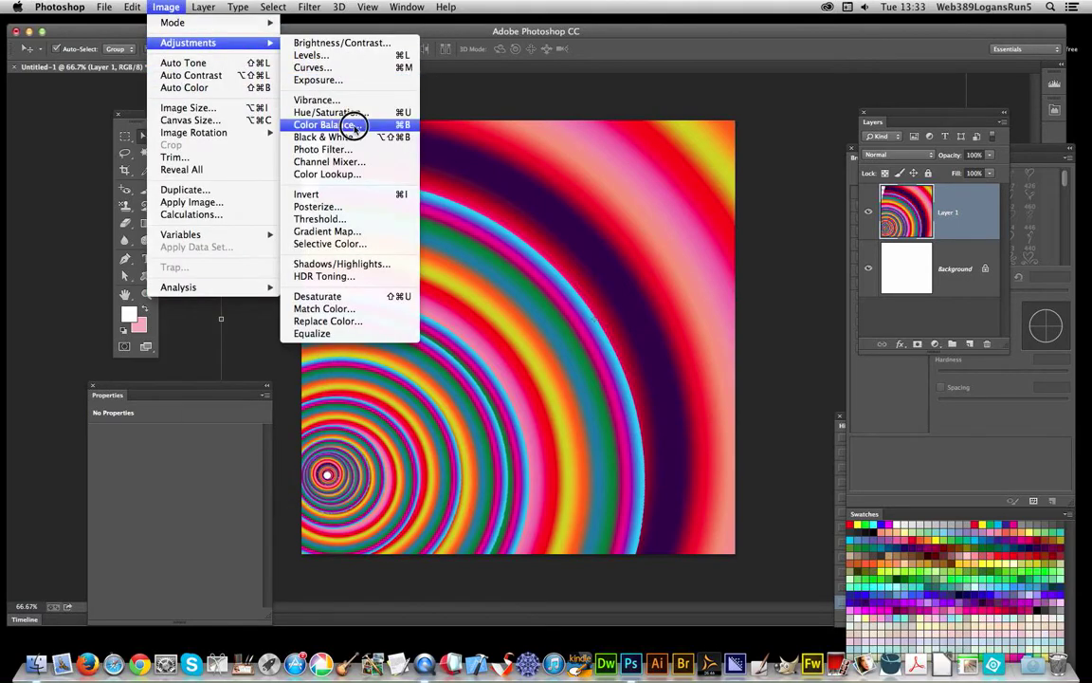
{"action": "left_click", "coordinate": [334, 113]}
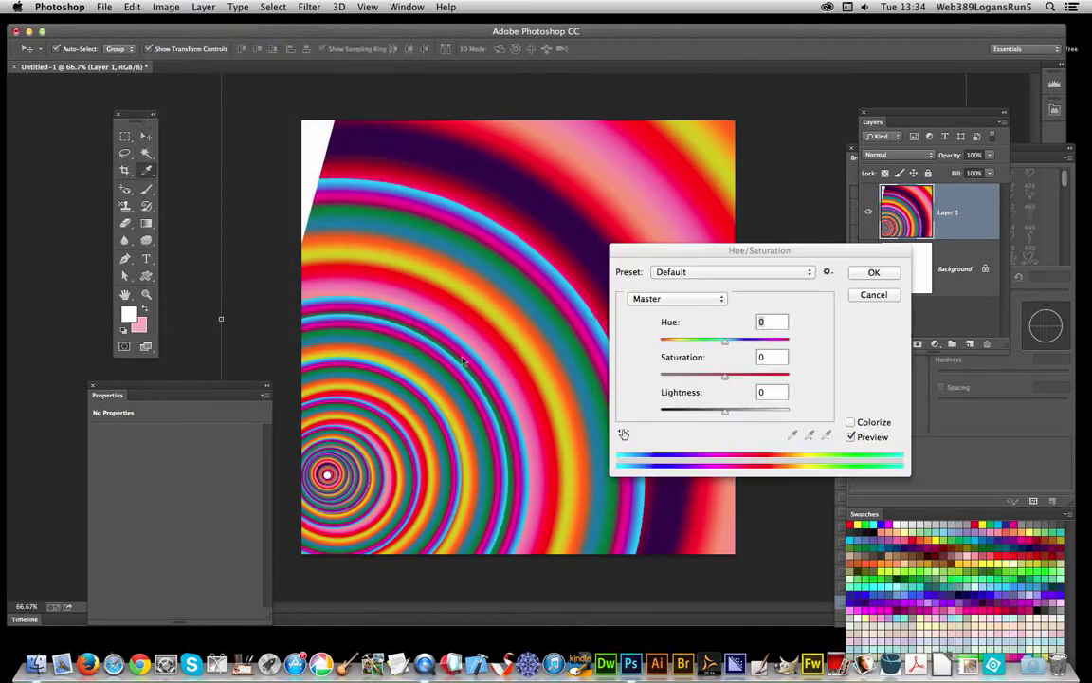
{"action": "left_click", "coordinate": [760, 342]}
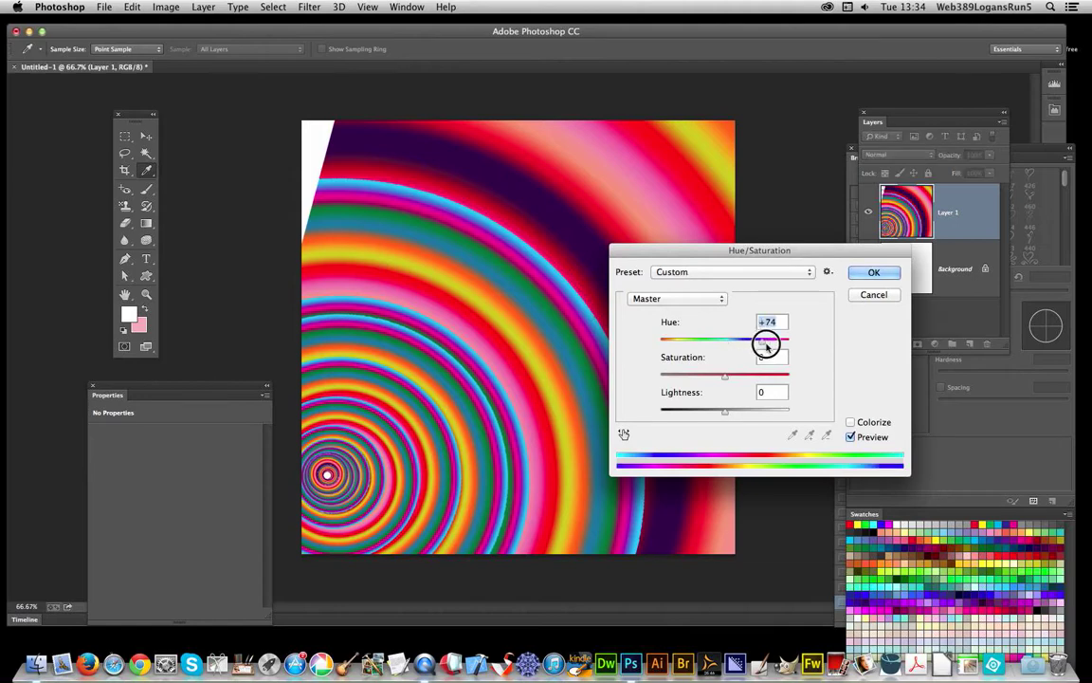
{"action": "left_click_drag", "start_coordinate": [768, 345], "coordinate": [677, 371]}
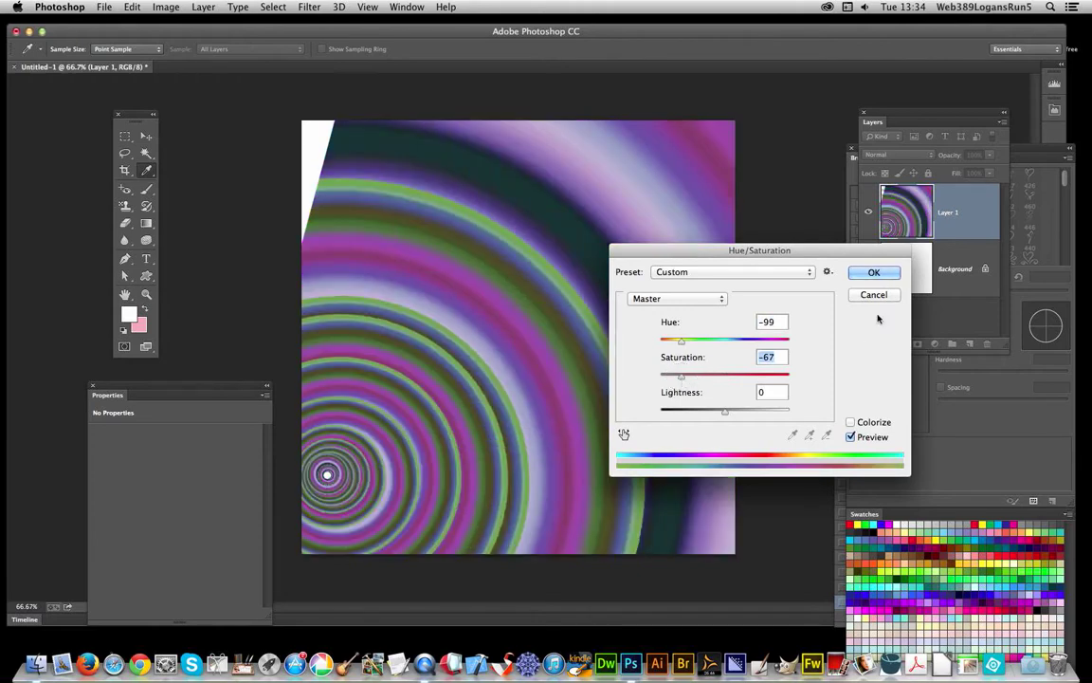
{"action": "key", "text": "Return"}
{"action": "key", "text": "v"}
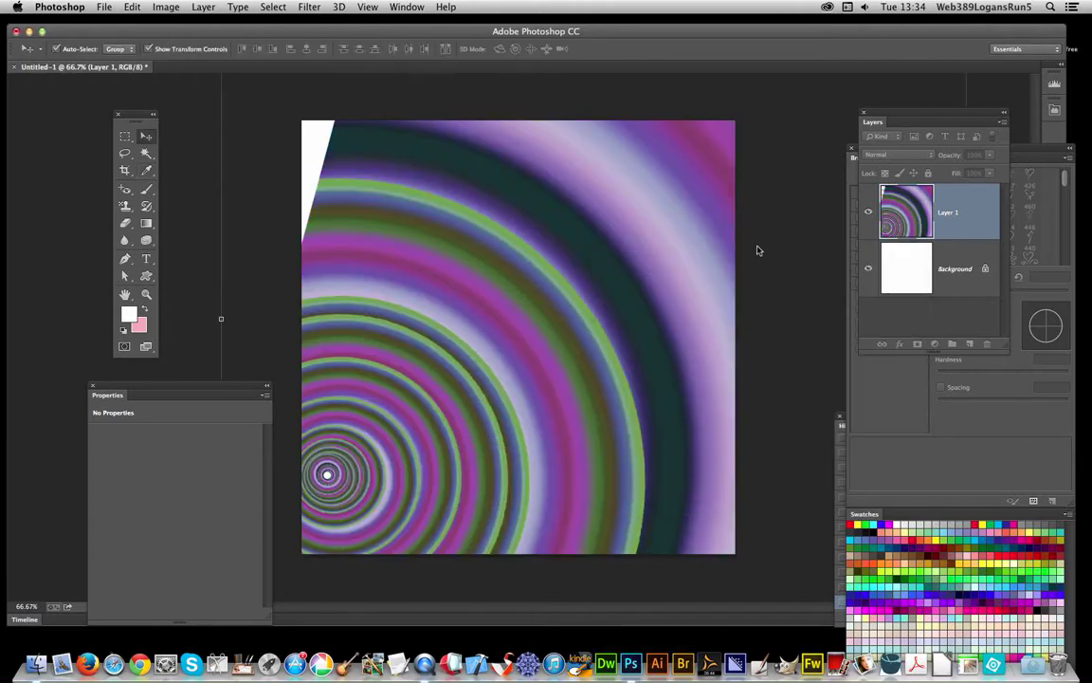